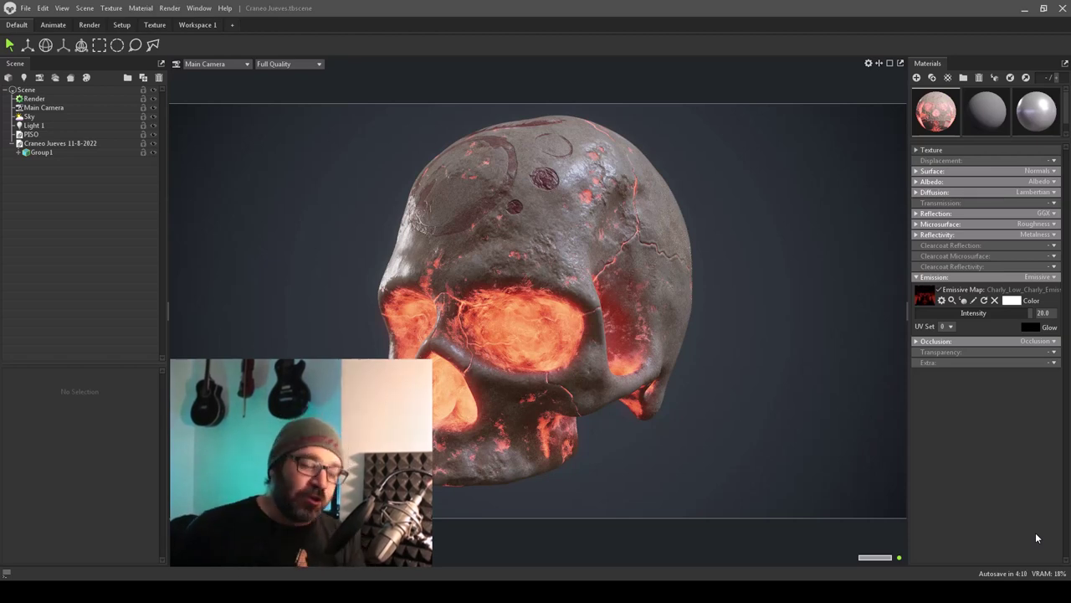
- Select Group1, clear the selection, then collapse the Craneo Jueves entry in the Scene tree
click(491, 240)
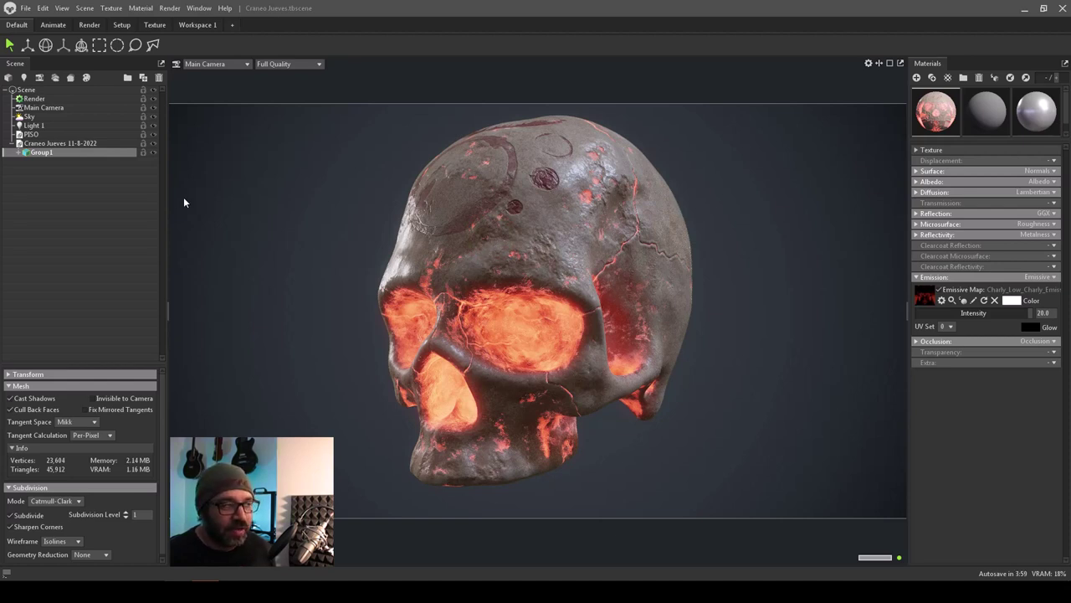
click(131, 204)
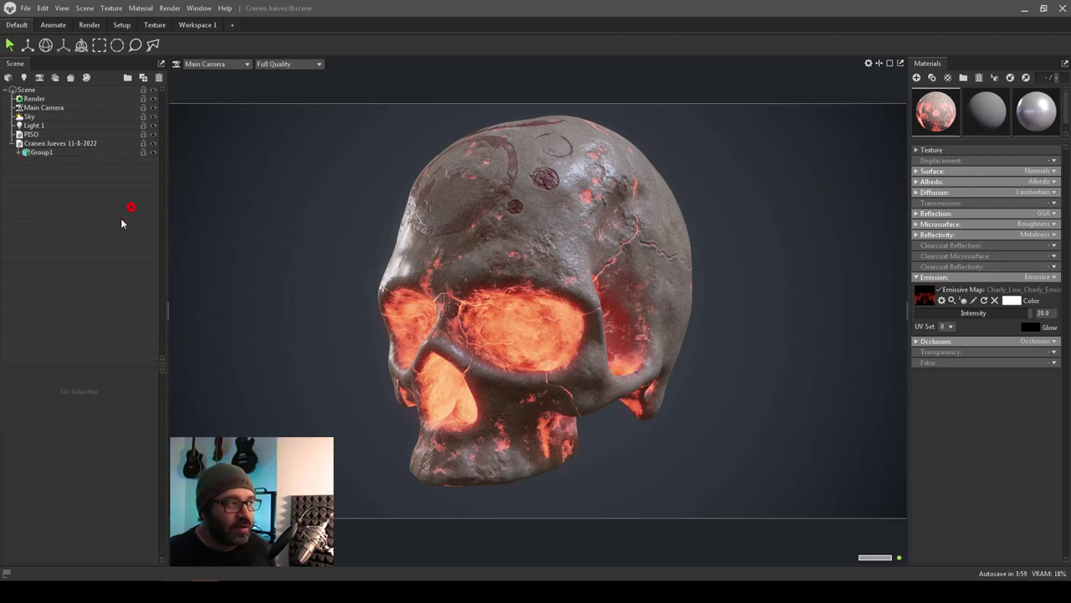
click(11, 144)
click(224, 182)
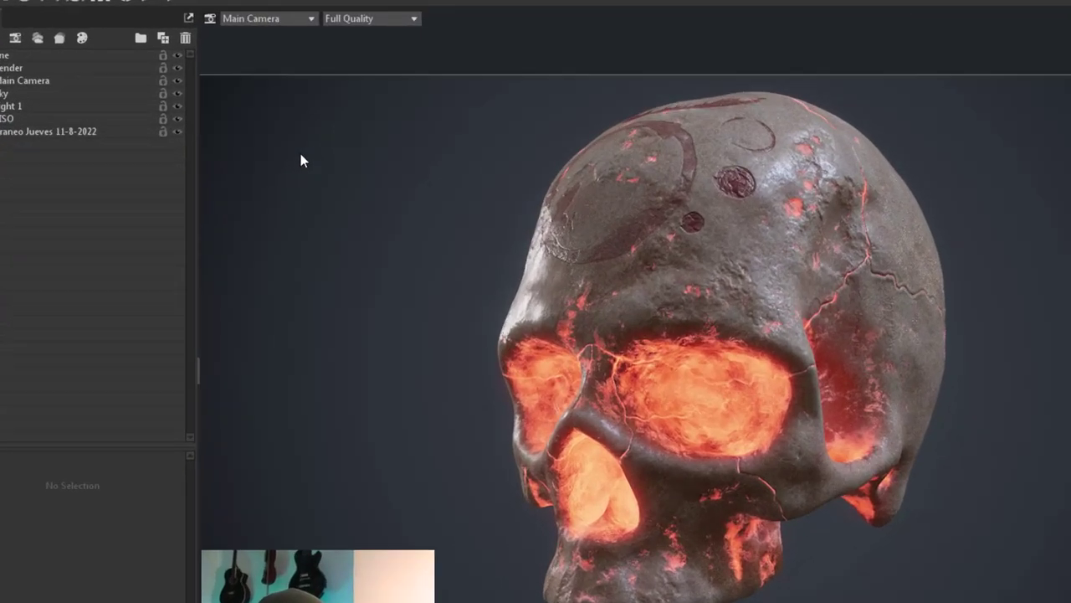
- Add Turntable 1 to the scene and parent the Craneo Jueves 11-8-2022 skull under it
right_click(240, 163)
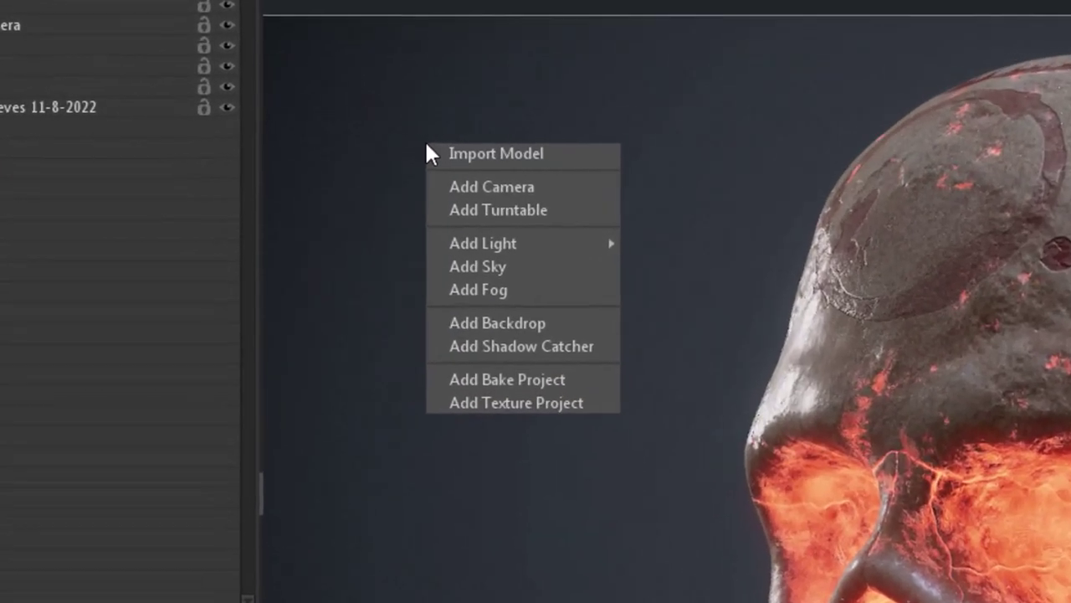
click(491, 205)
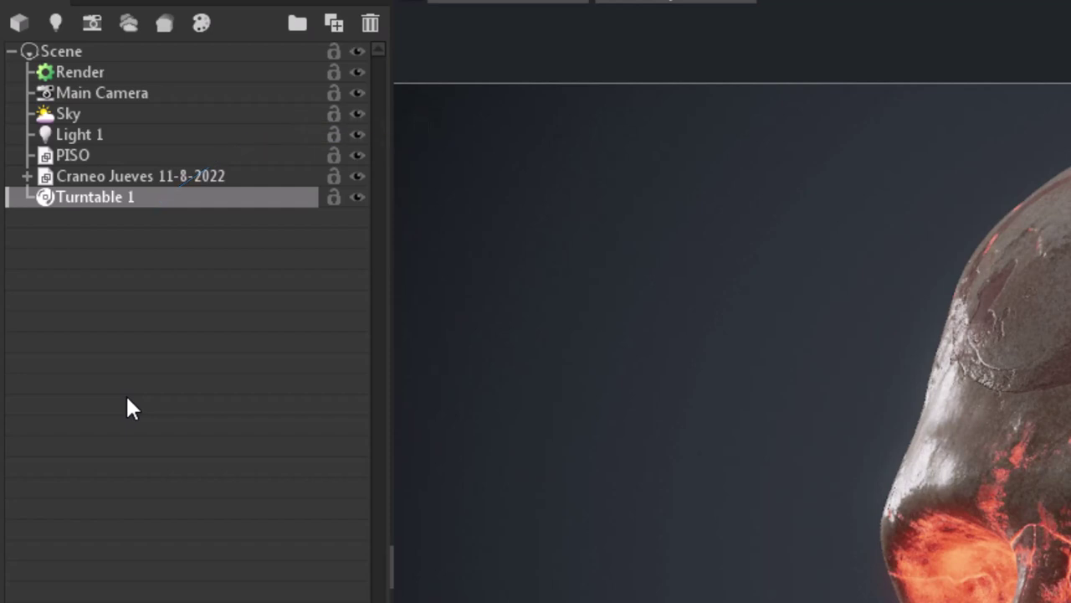
click(106, 183)
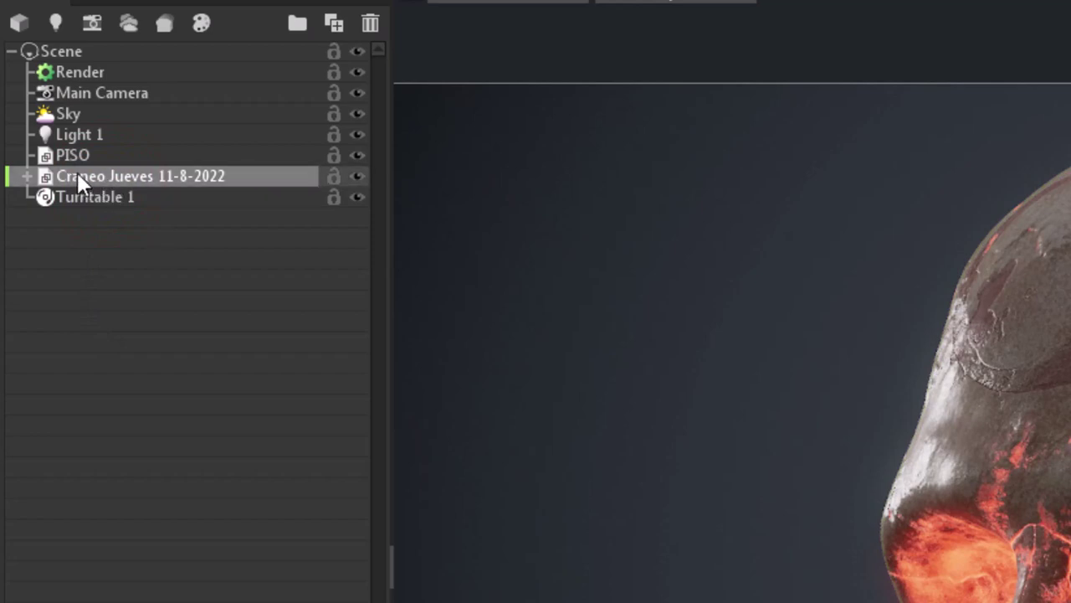
mouse_move(77, 172)
mouse_down()
mouse_move(104, 202)
mouse_move(126, 201)
mouse_move(123, 211)
mouse_up()
drag(116, 202, 115, 202)
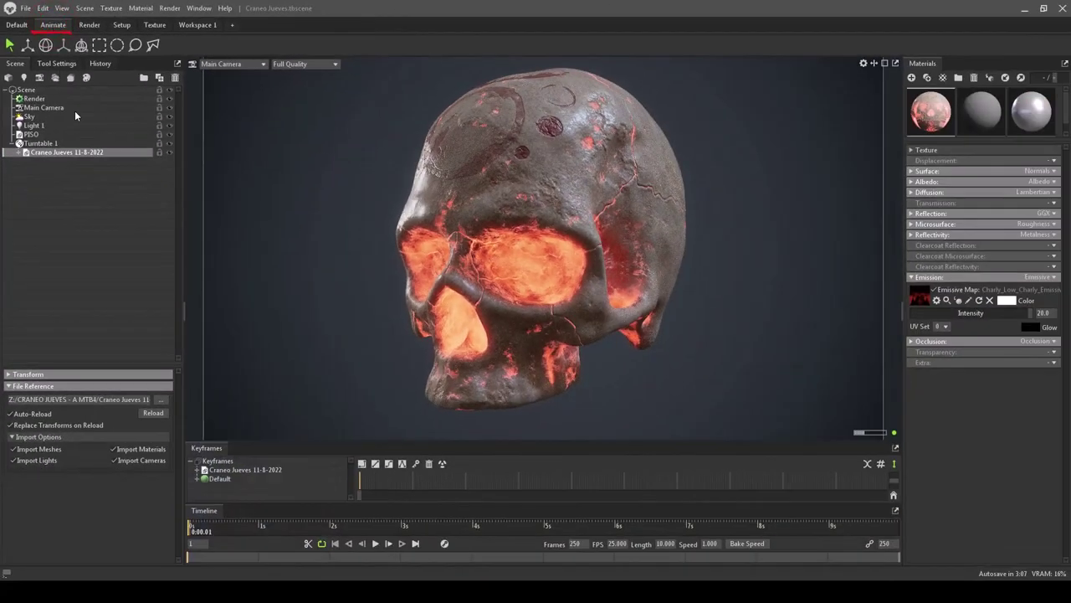
- Preview the skull spinning, rewind to the first frame, and select Turntable 1 to show its settings
click(376, 544)
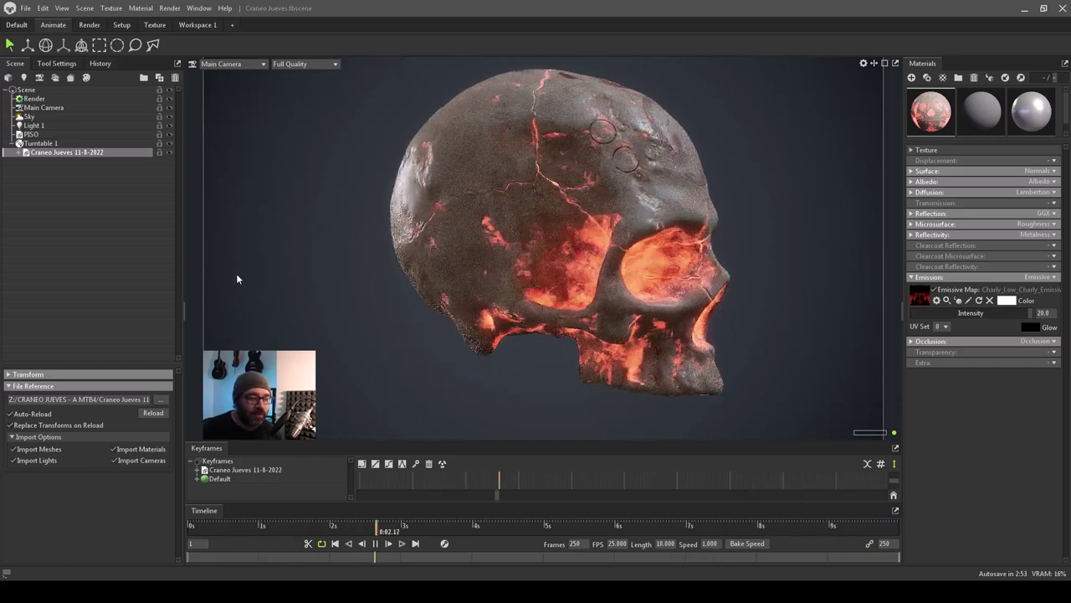
click(375, 544)
click(335, 544)
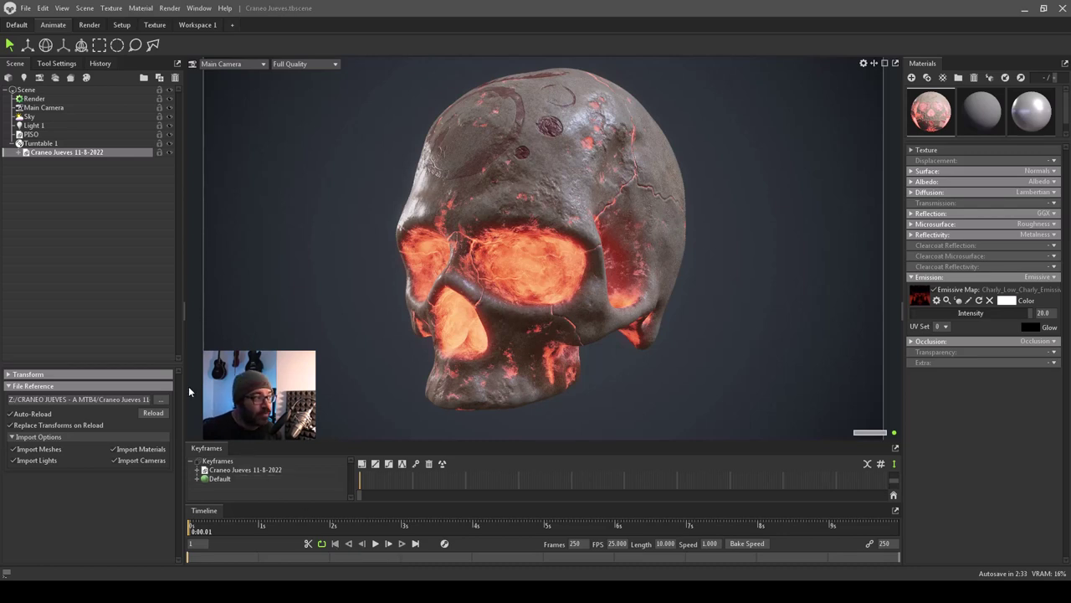
click(39, 144)
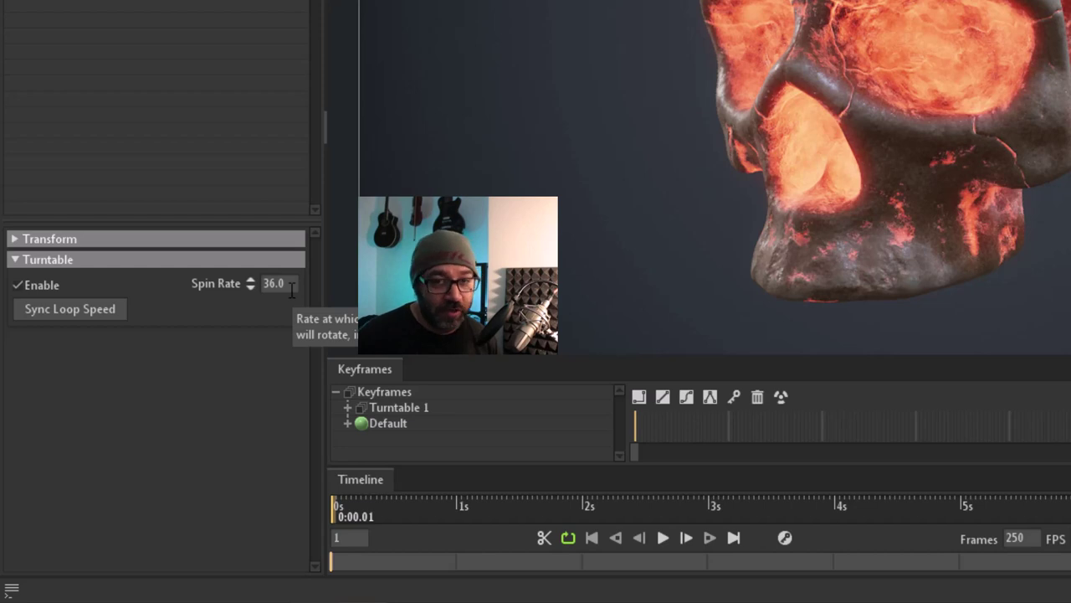
- Set the turntable spin rate to 10, play back the slower spin, then rewind to the start
click(292, 288)
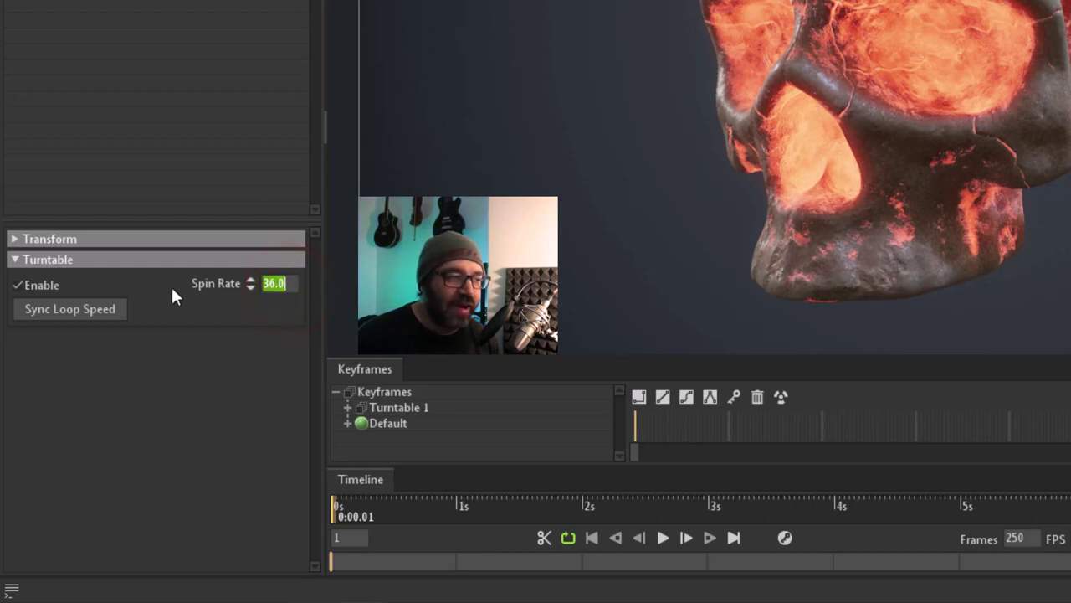
text(10)
key(Return)
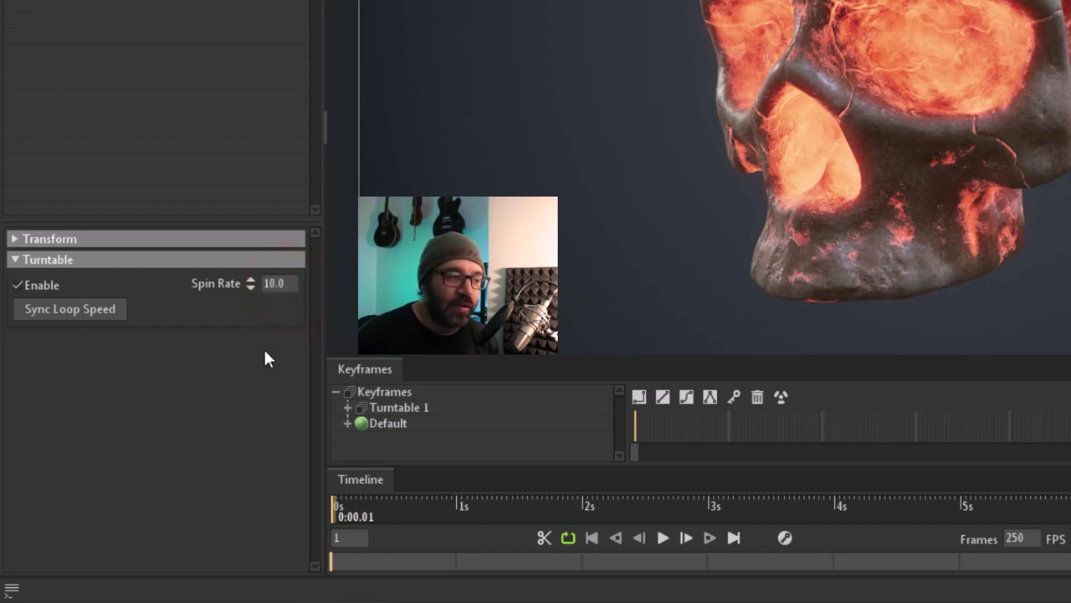
click(662, 538)
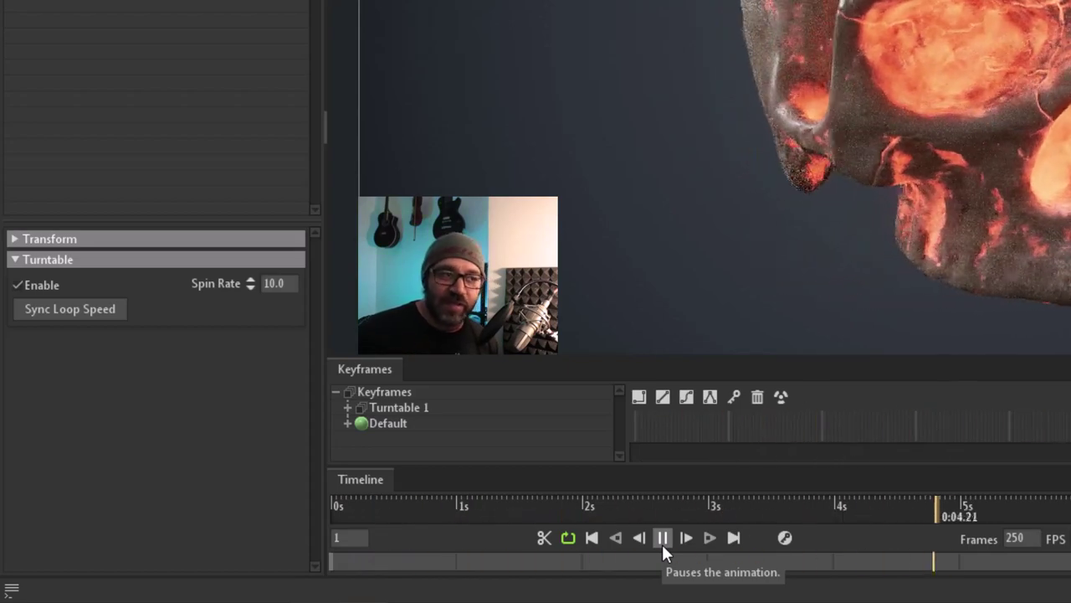
click(662, 538)
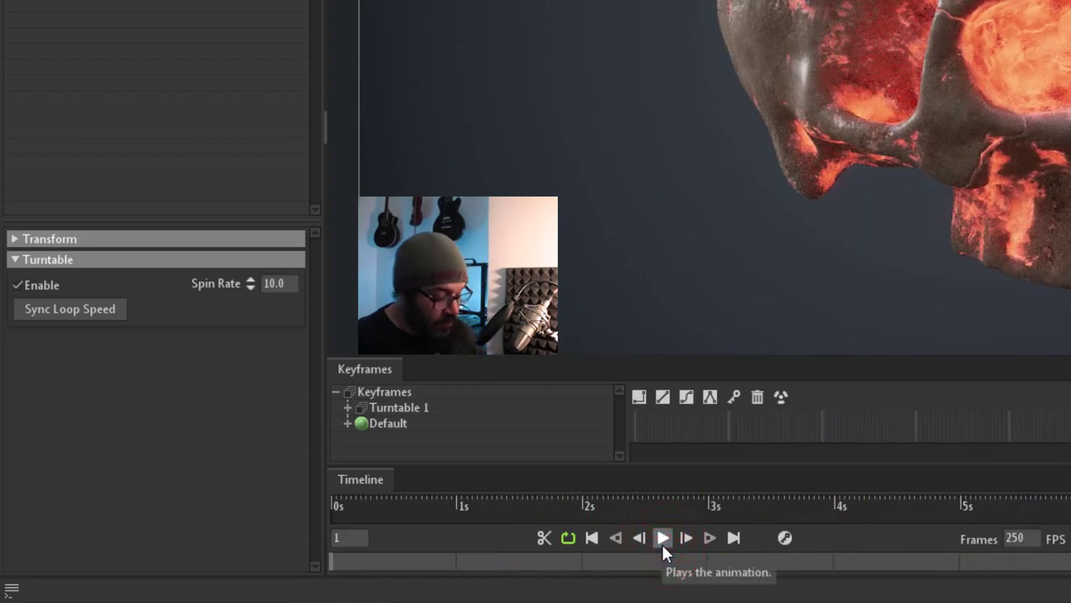
click(591, 538)
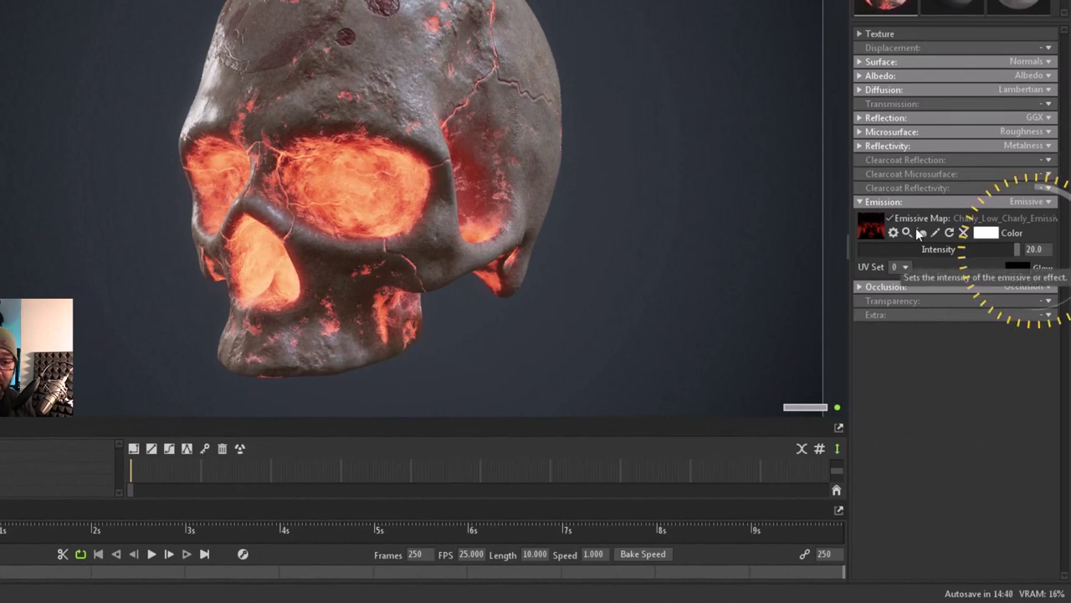
- Drag the skull's emission intensity from 20.0 down to 0 and enlarge the Keyframes panel
click(1045, 250)
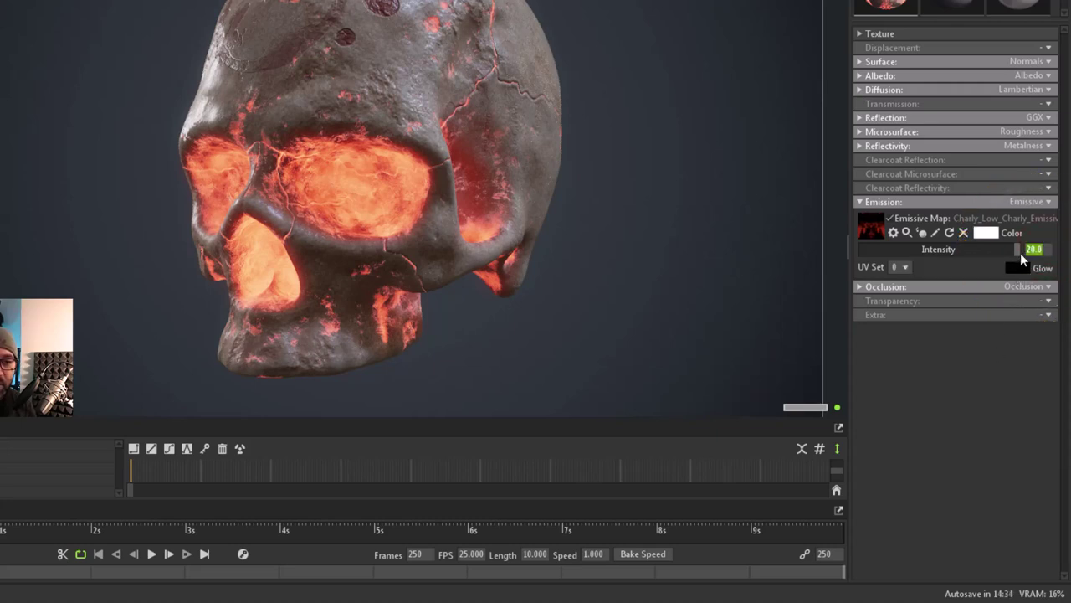
mouse_move(1020, 253)
mouse_down()
mouse_move(907, 249)
mouse_move(1021, 249)
mouse_up()
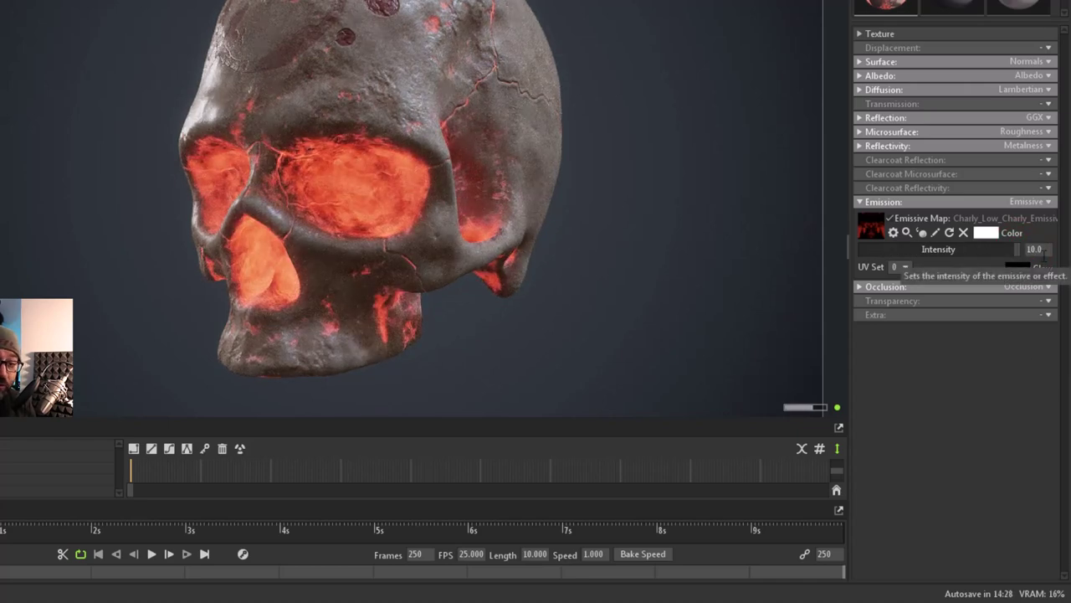
drag(1014, 253, 810, 244)
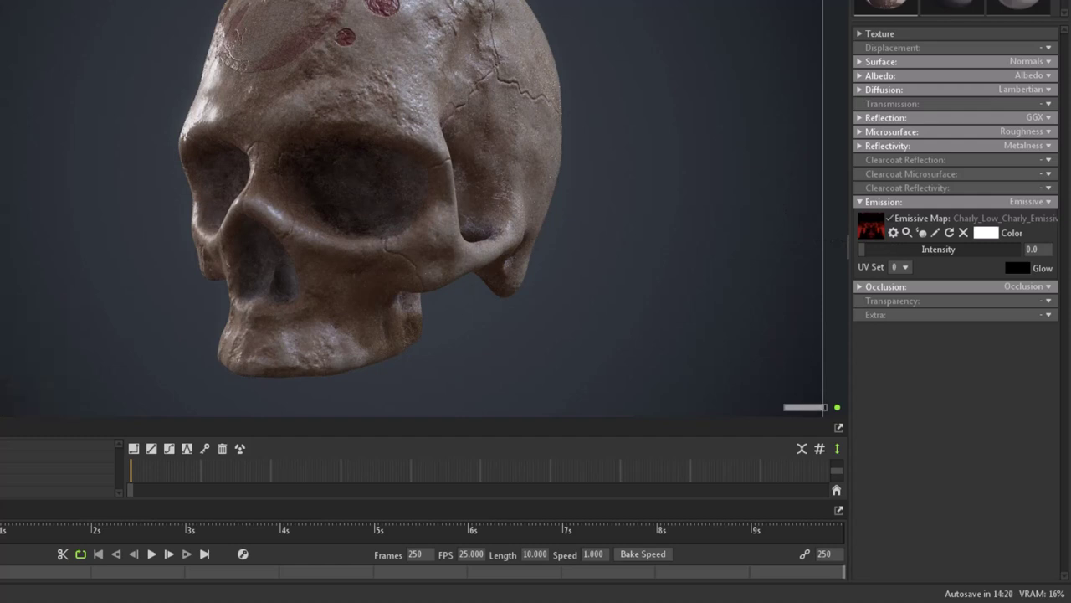
click(23, 416)
drag(20, 424, 32, 306)
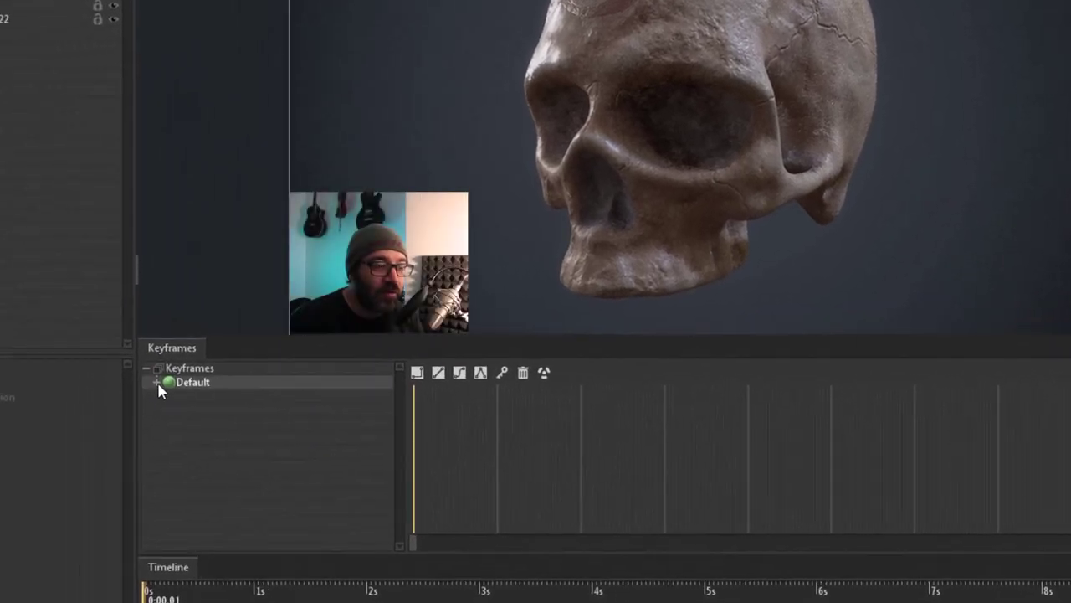
- Show the material names and rename the skull's Default material to 'BurningBones'
click(156, 382)
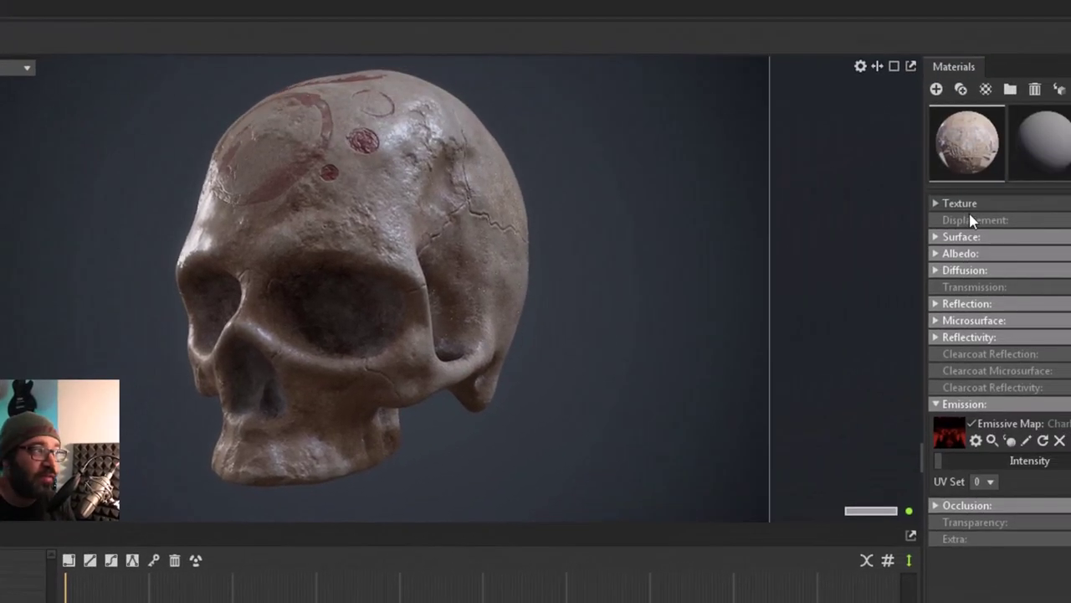
drag(998, 187, 1004, 227)
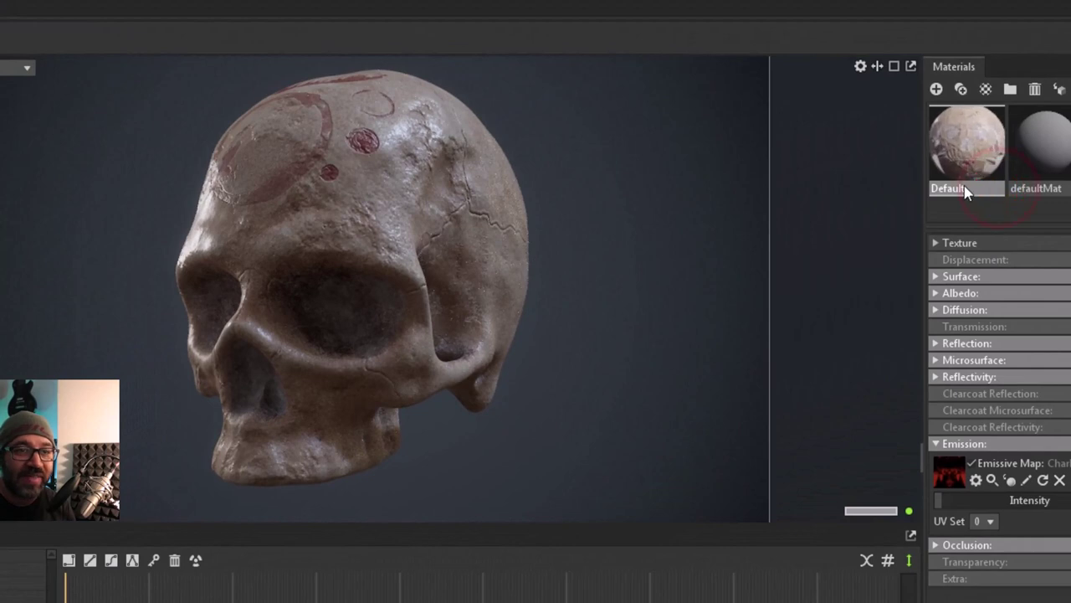
click(249, 283)
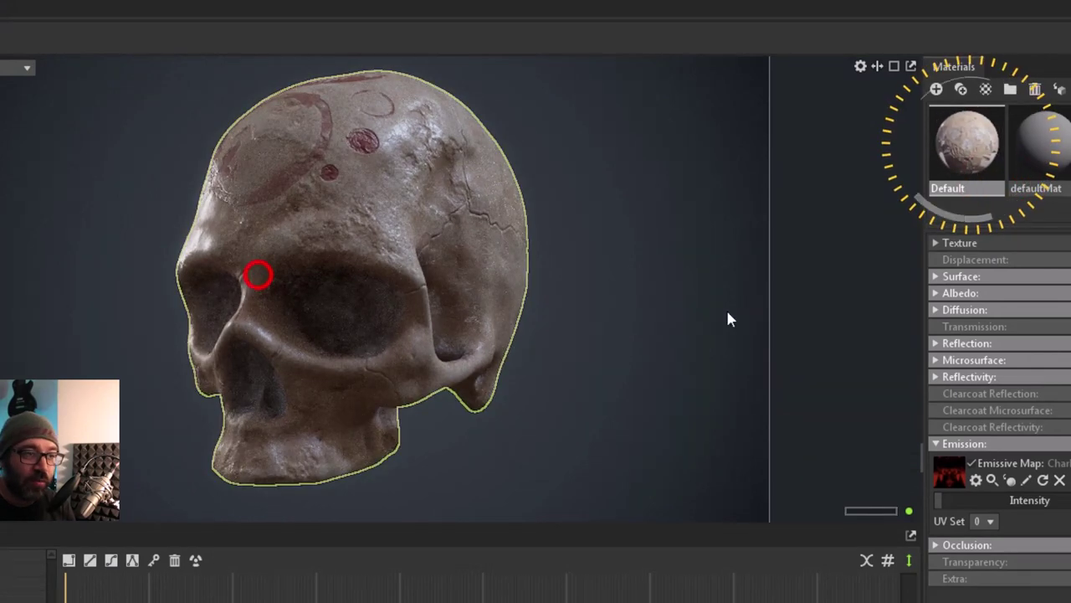
click(946, 192)
double_click(974, 192)
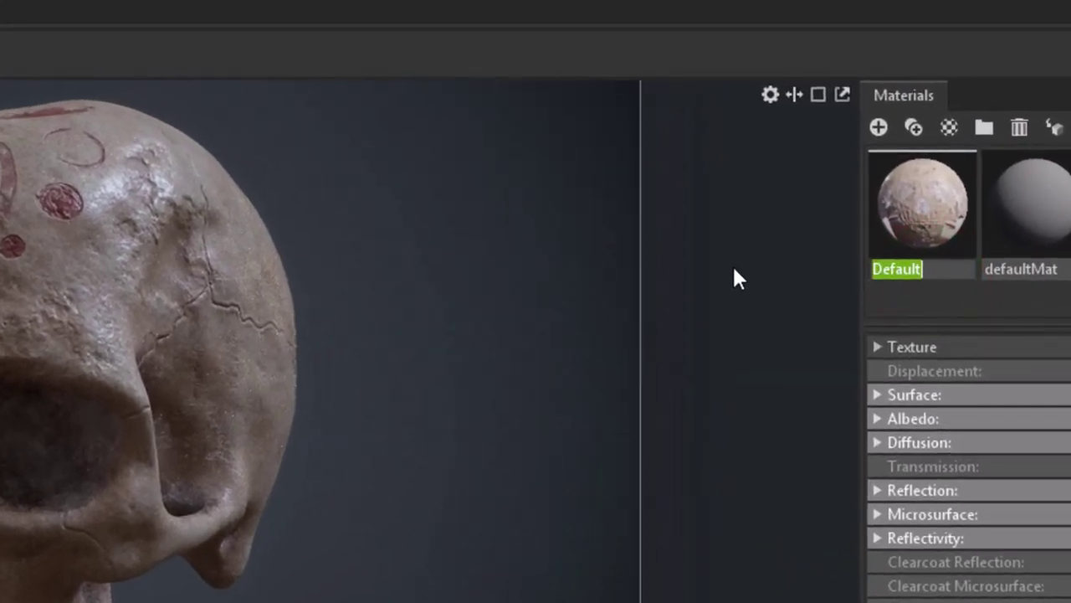
text(Burnin)
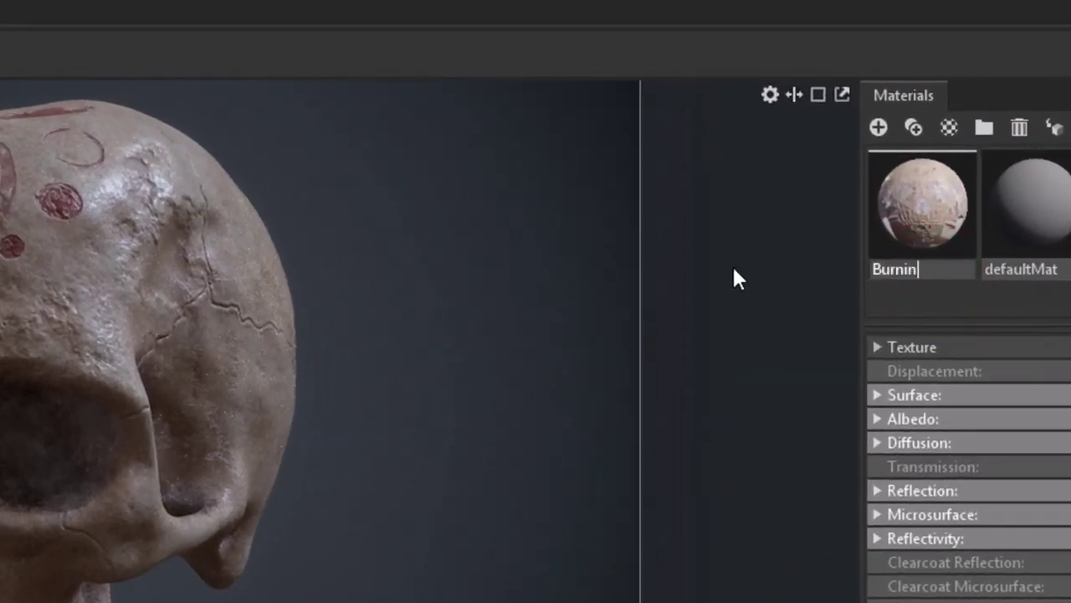
text(gBones)
key(Return)
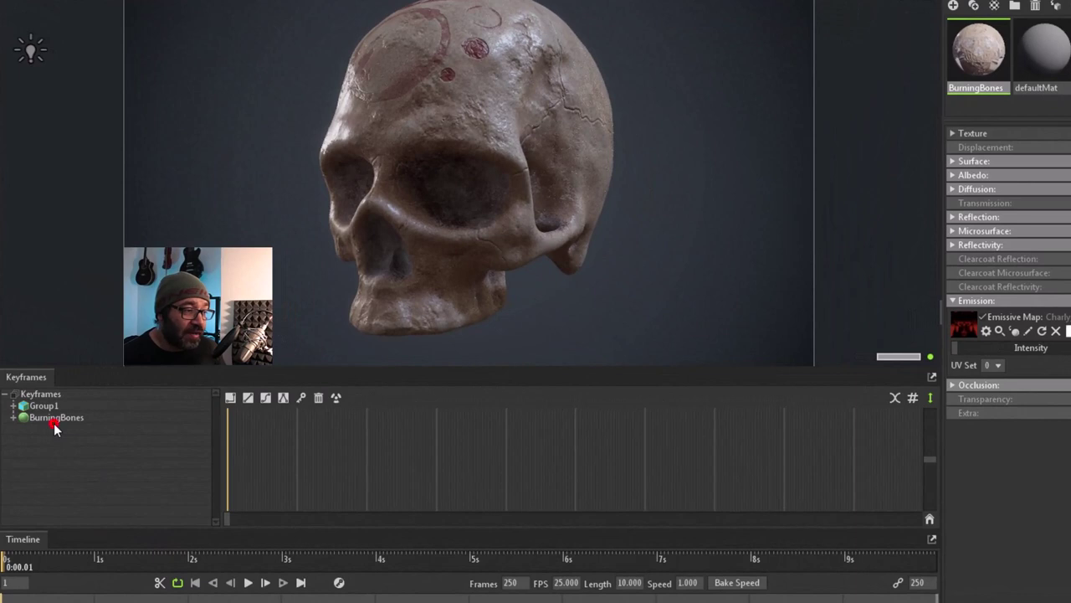
- Expand BurningBones' Emissive Intensity track, enable auto-key, and add an intensity keyframe at the start
double_click(53, 418)
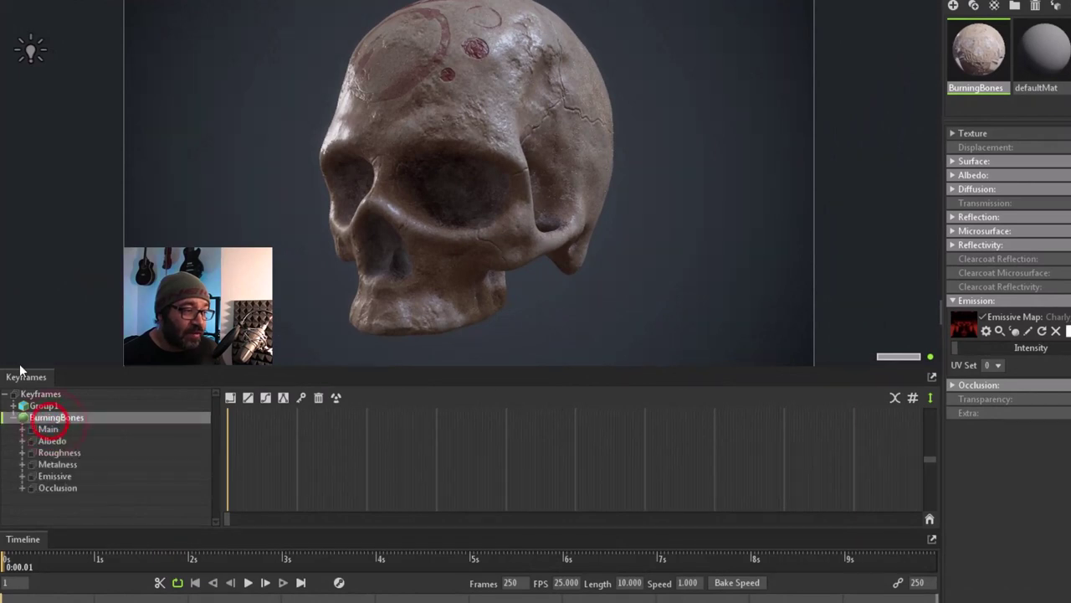
click(21, 477)
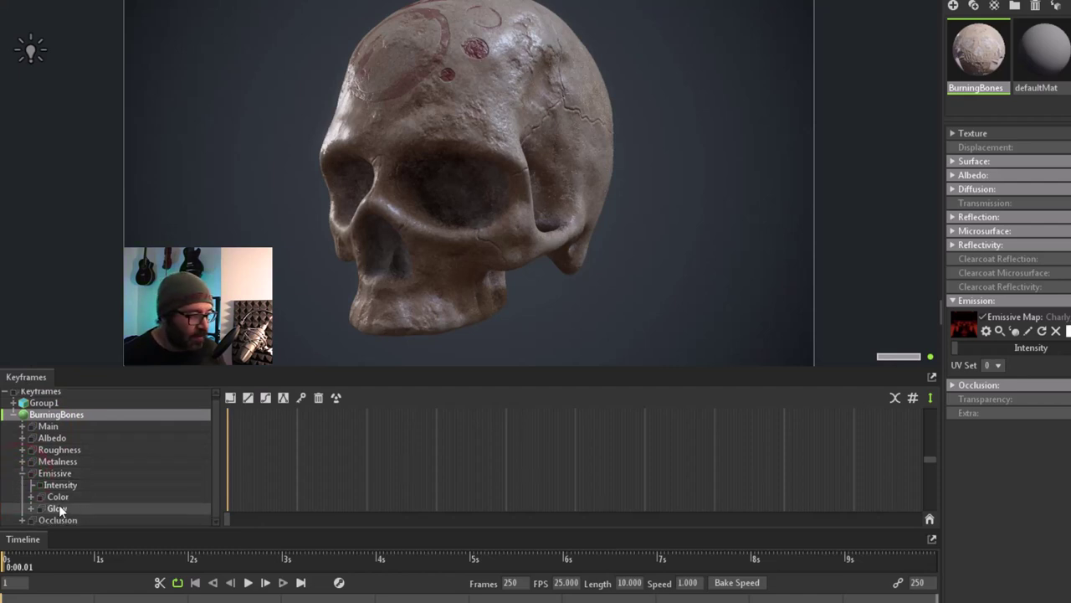
click(48, 486)
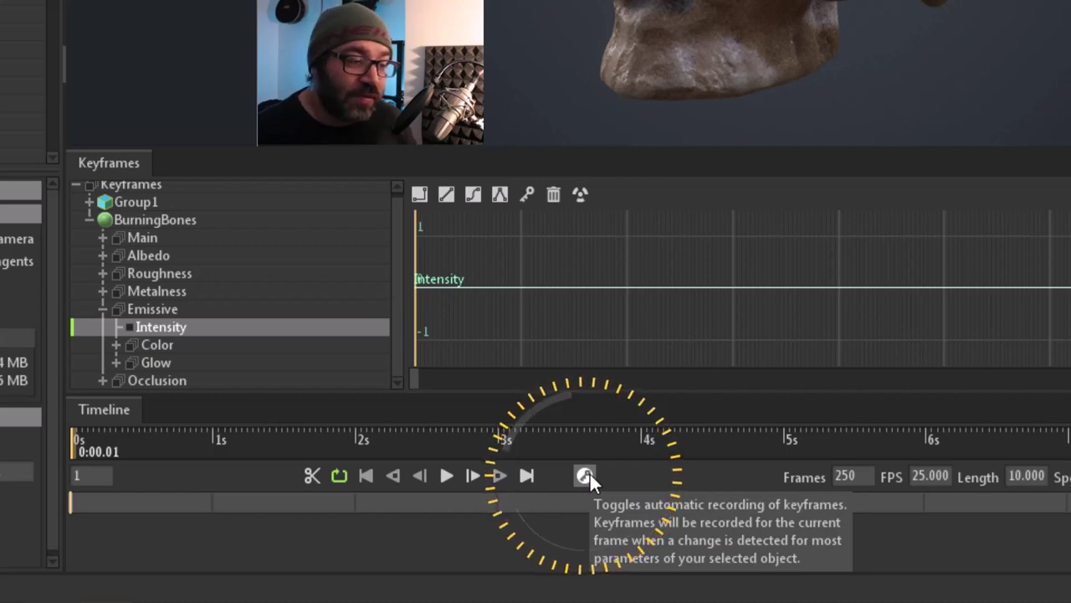
click(587, 474)
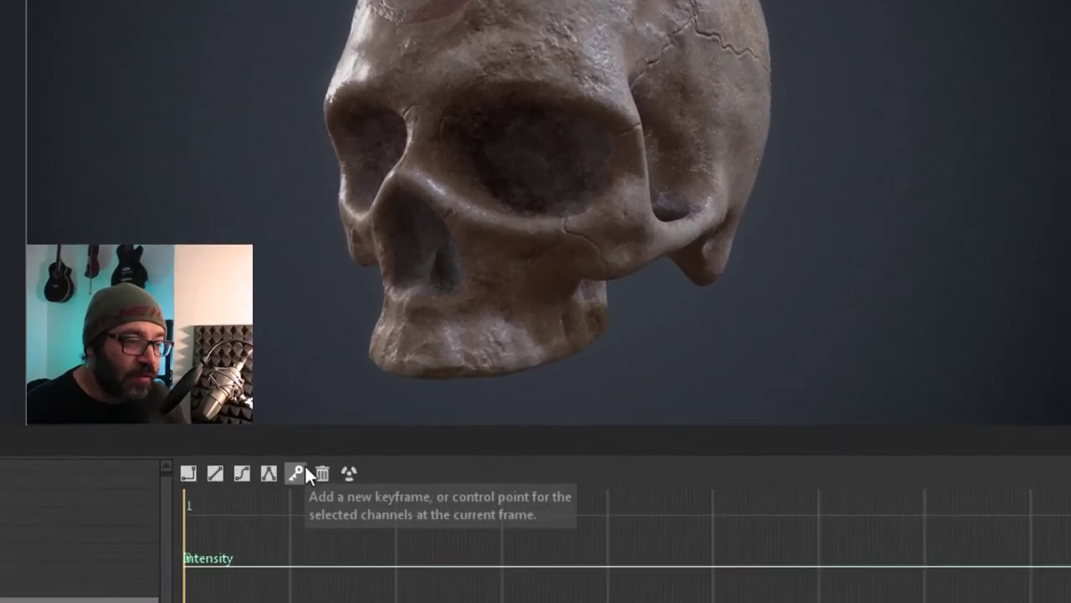
click(305, 469)
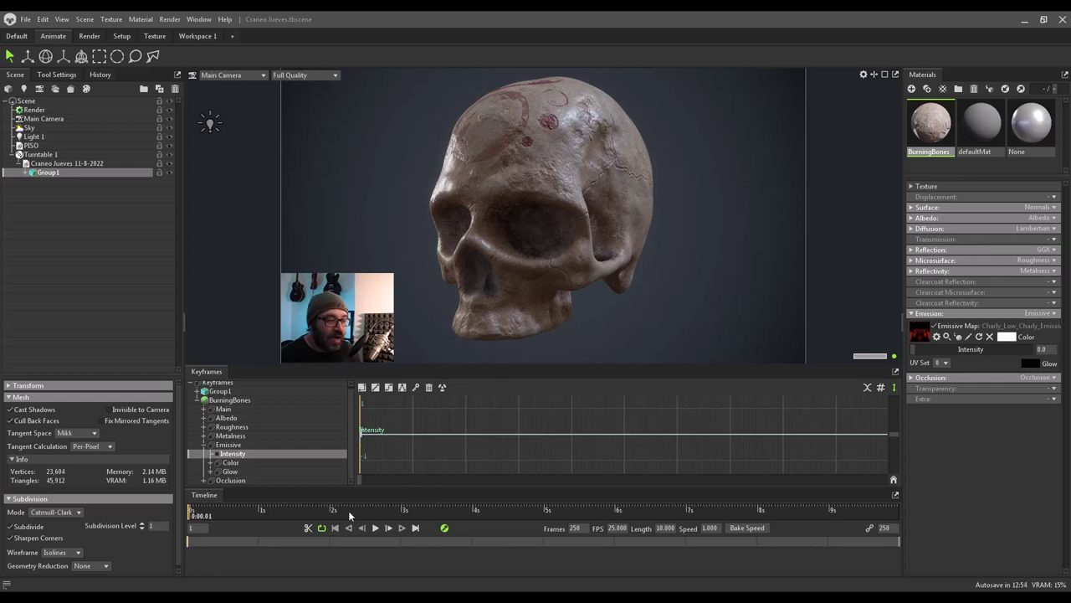
- Key emissive intensity 20 at 0:02.22, then key it back down to 0 at the end
drag(369, 479, 519, 495)
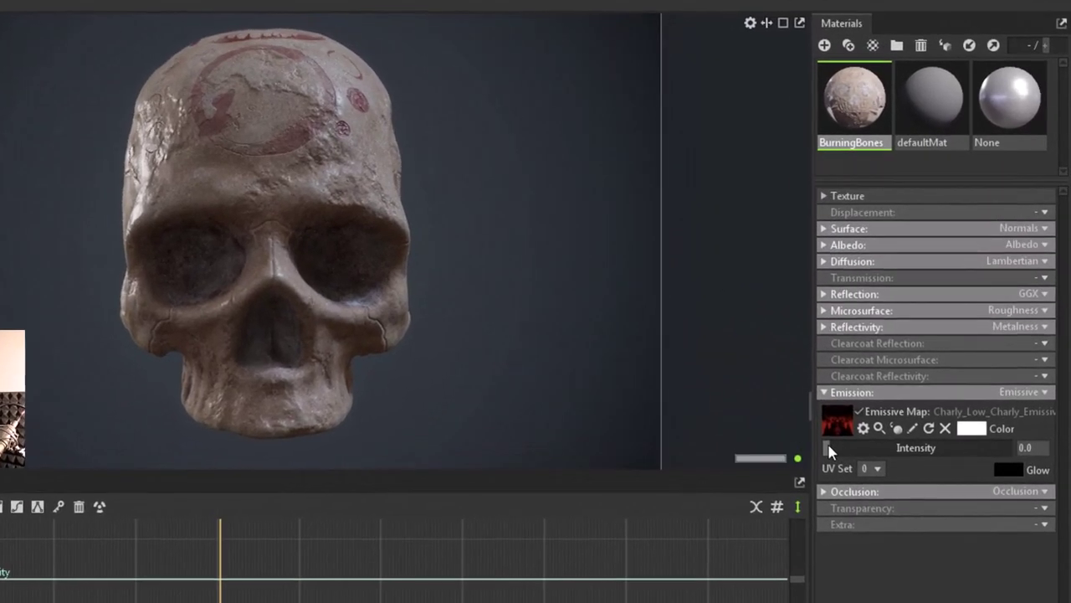
drag(913, 349, 944, 352)
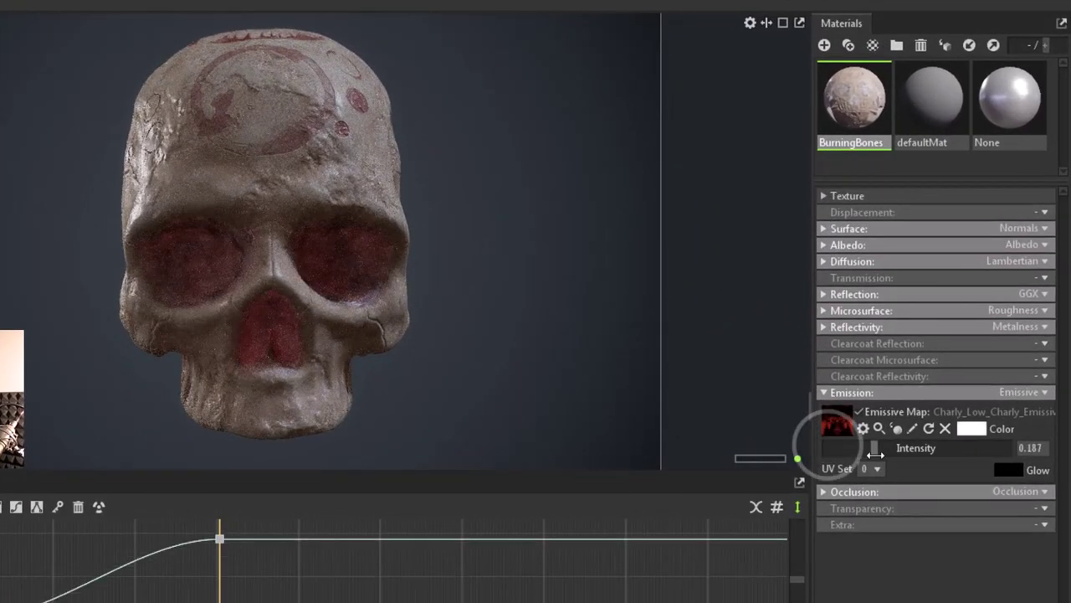
drag(875, 453, 1046, 466)
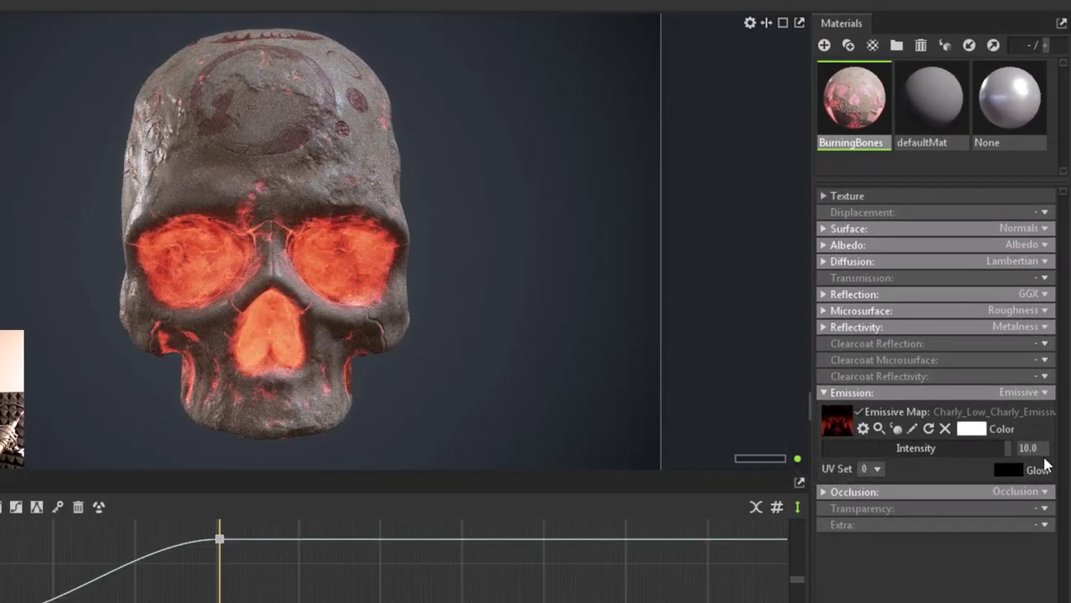
text(20)
key(Return)
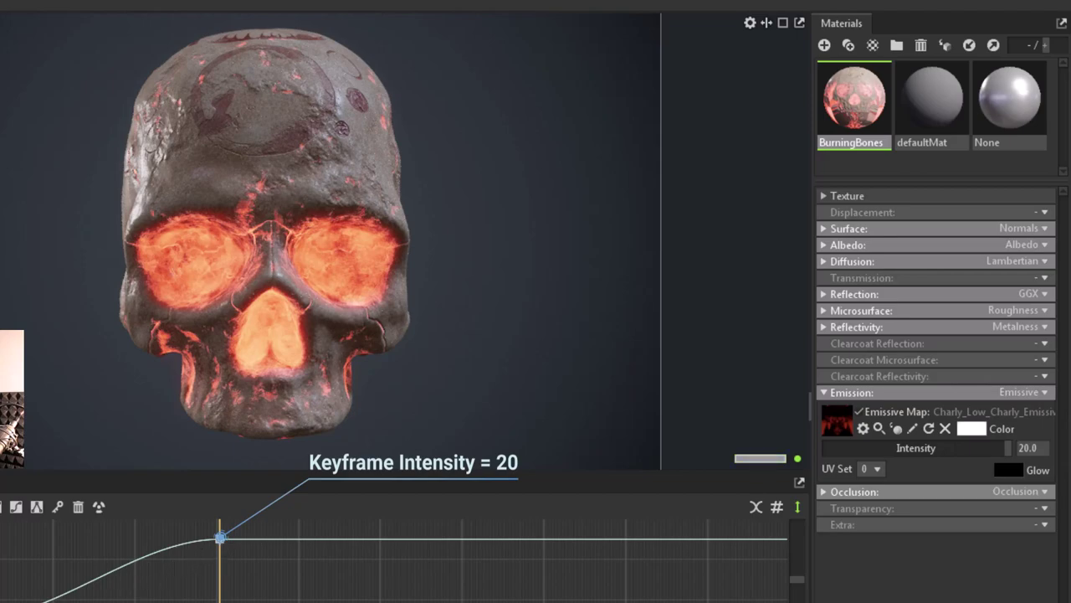
key(space)
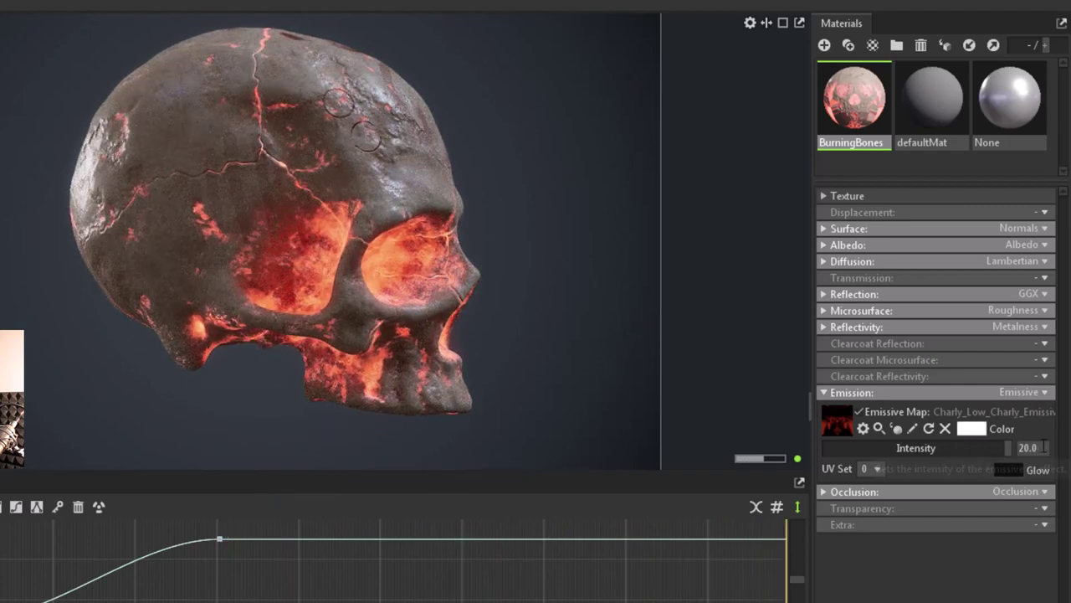
drag(1009, 449, 1008, 455)
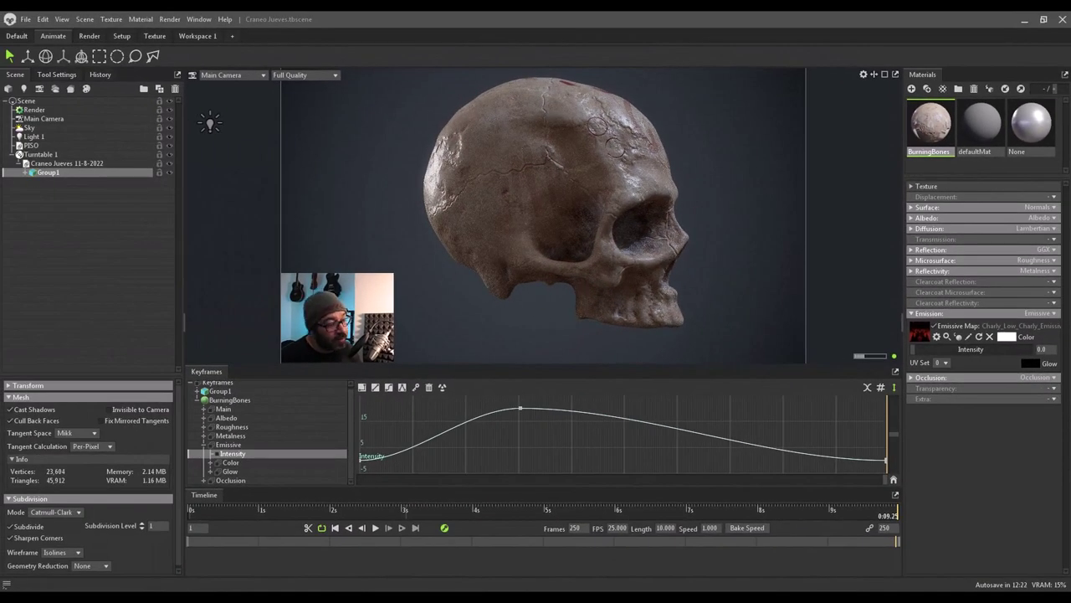
click(335, 528)
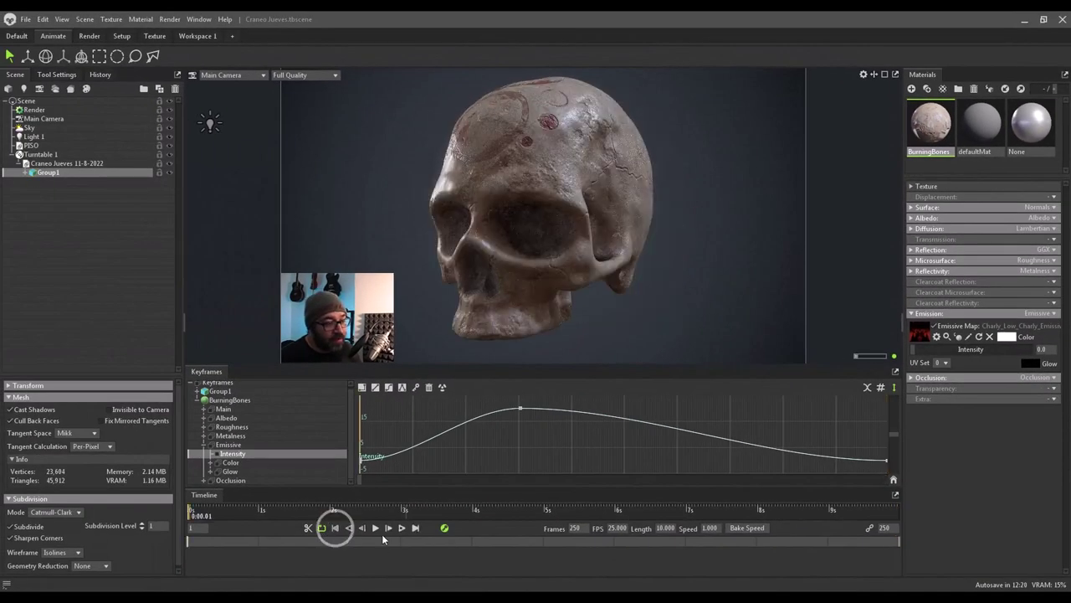
click(375, 529)
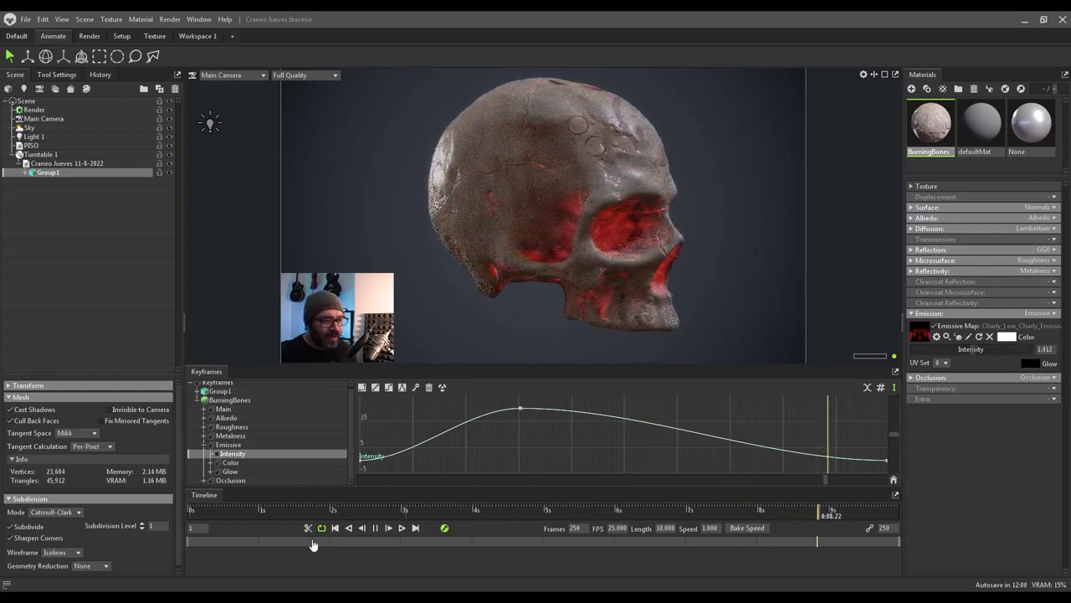
click(375, 529)
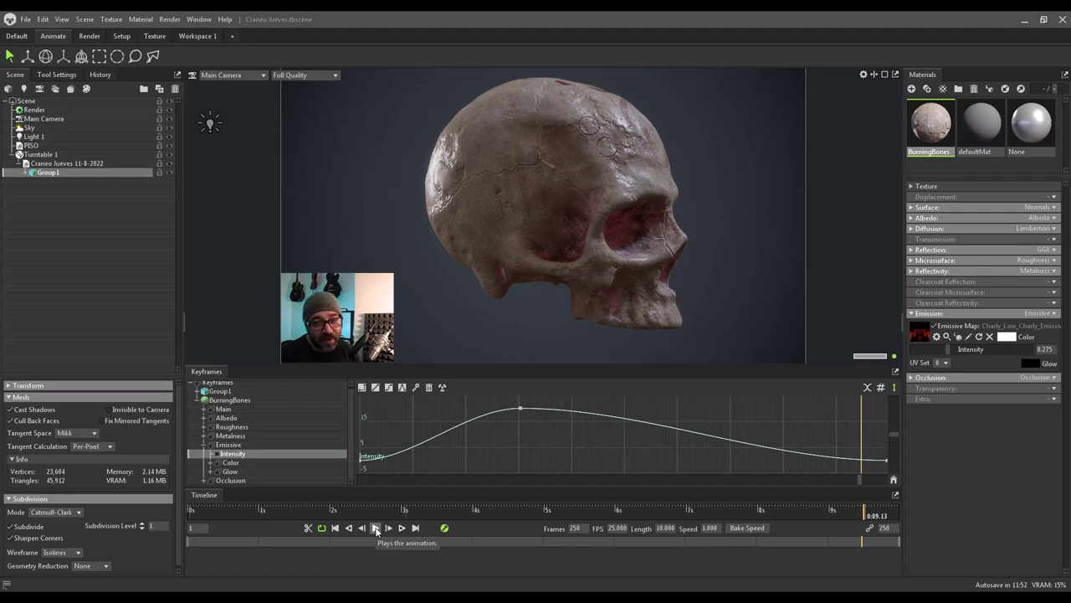
- Enable Safe Frame on Main Camera's Lens settings and bring up the Render Output section
click(38, 119)
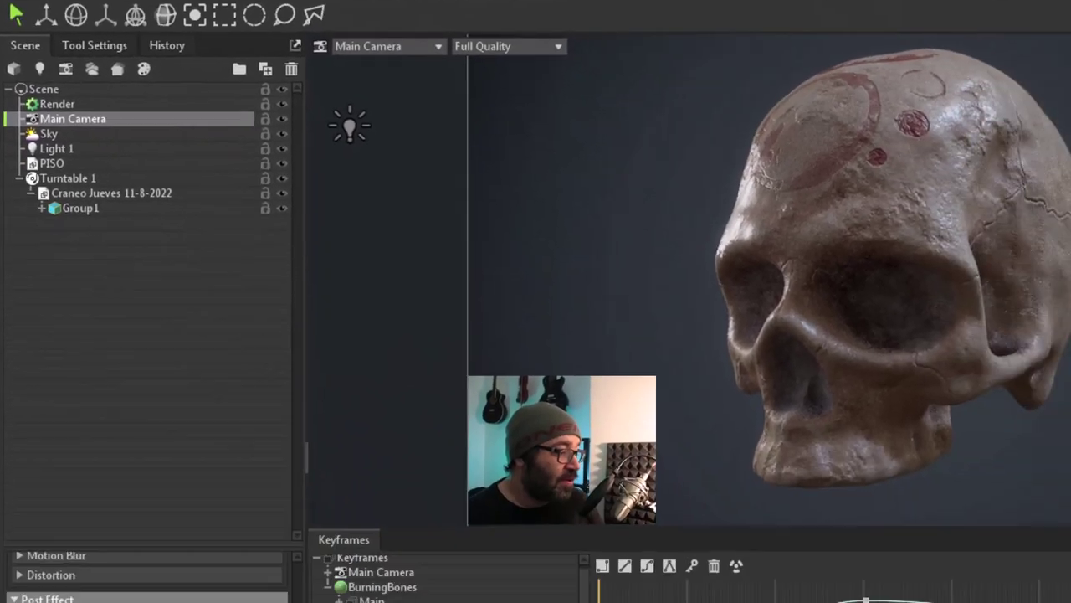
scroll(118, 484, down, 5)
scroll(118, 483, down, 3)
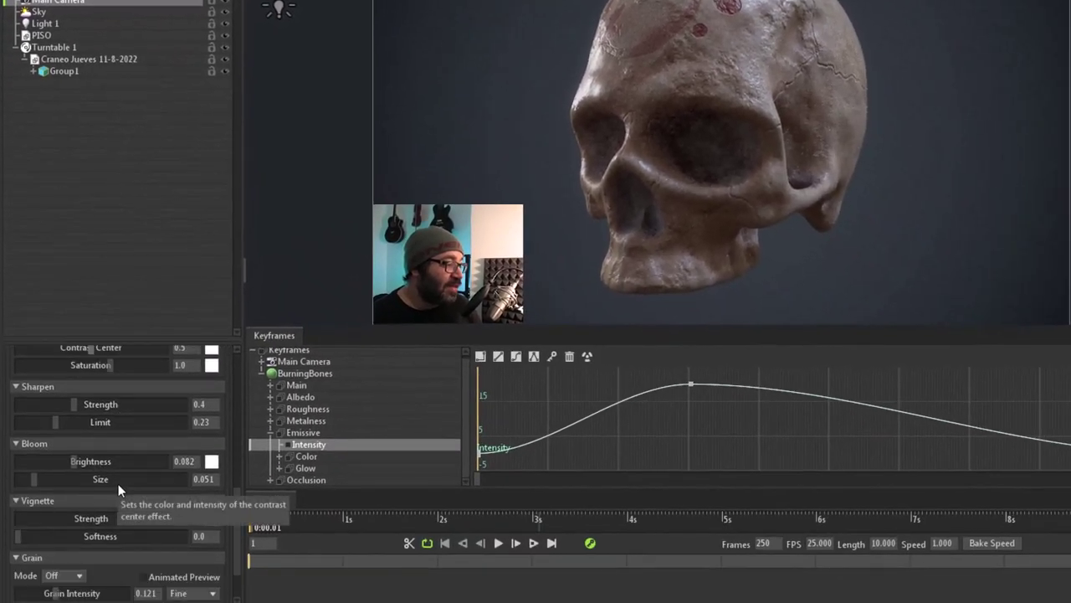
scroll(118, 484, up, 5)
scroll(118, 484, up, 3)
scroll(118, 484, up, 1)
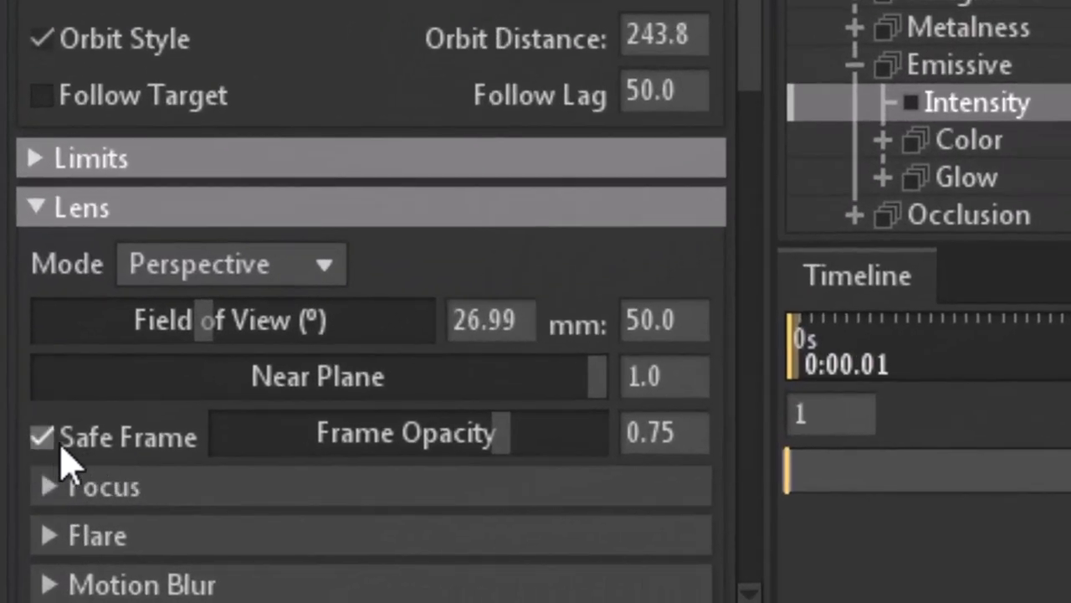
click(55, 437)
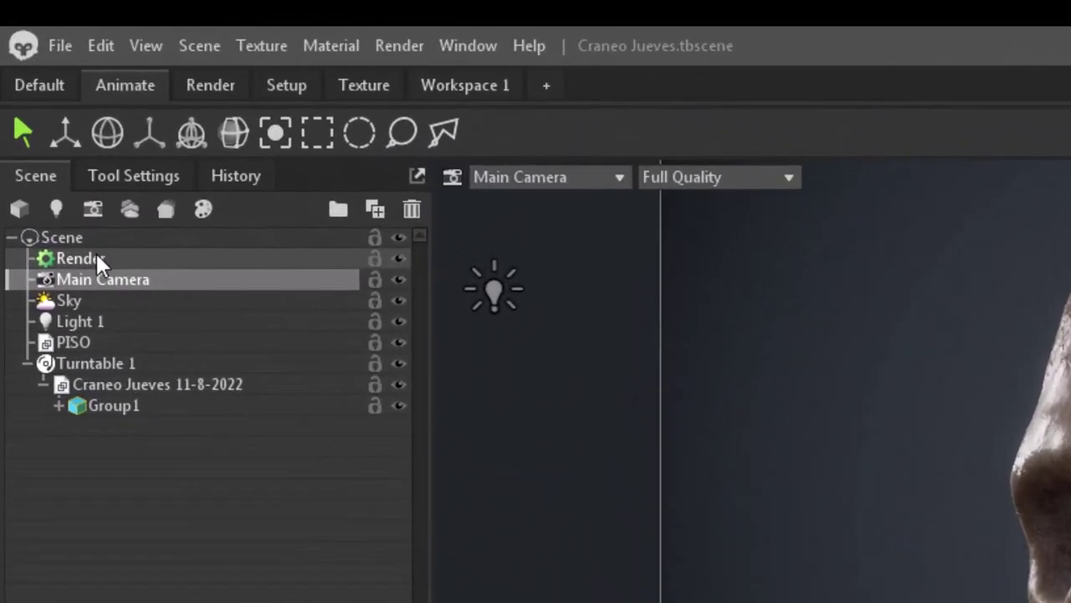
click(40, 109)
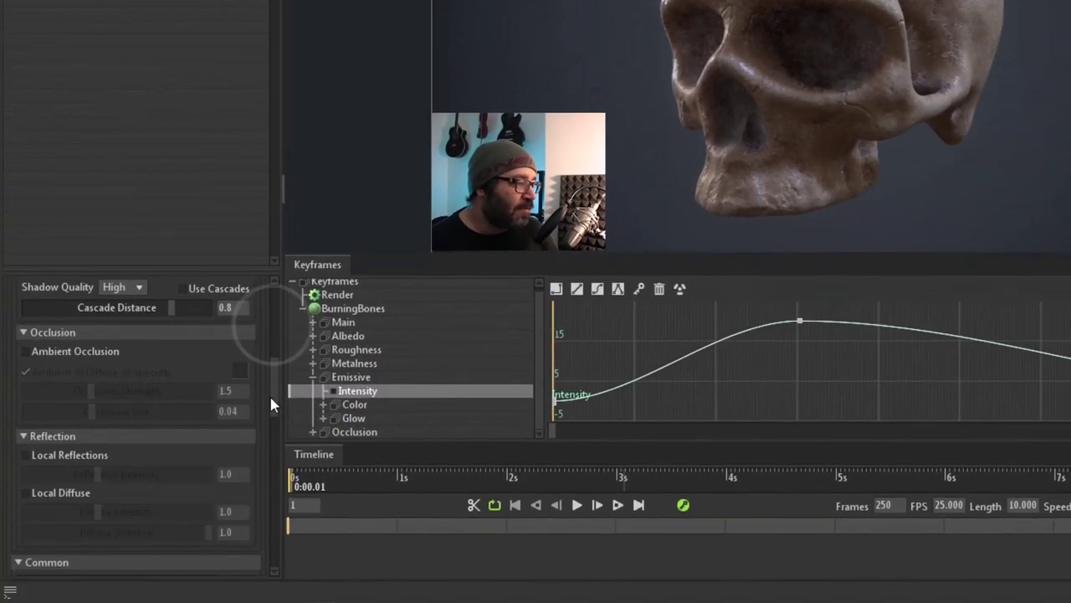
drag(282, 449, 269, 467)
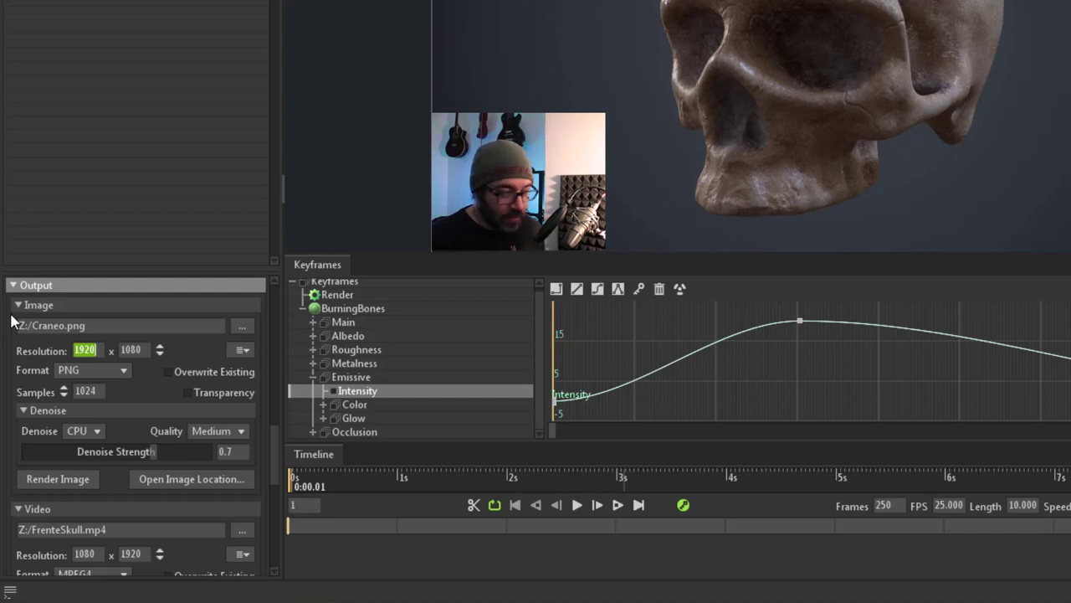
- Set the image output resolution to 1080 x 1920, check it in the Default layout, and return to Animate
text(10)
key(Tab)
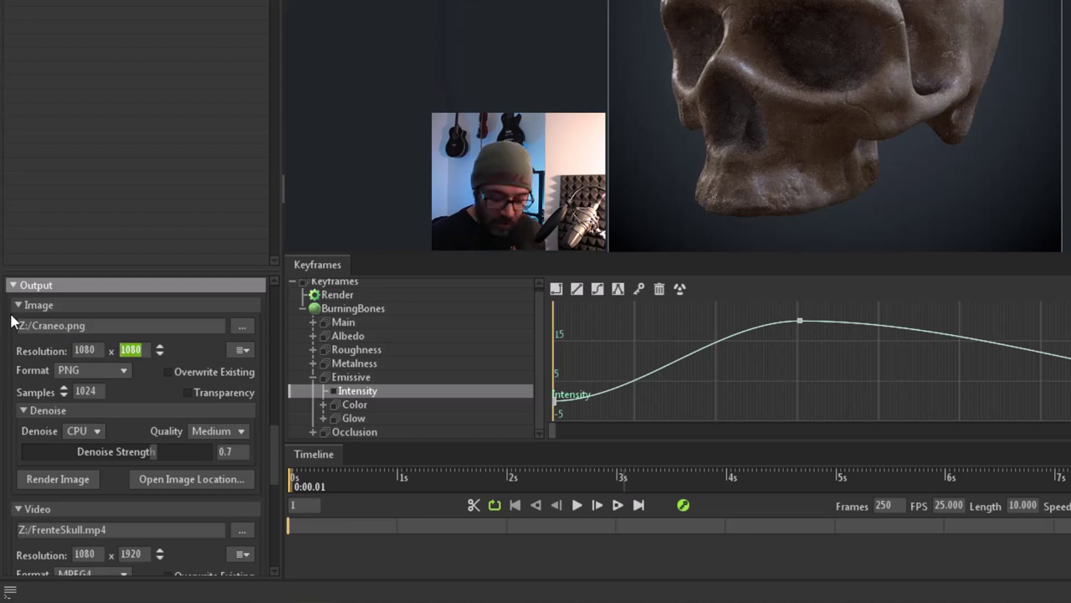
text(1920)
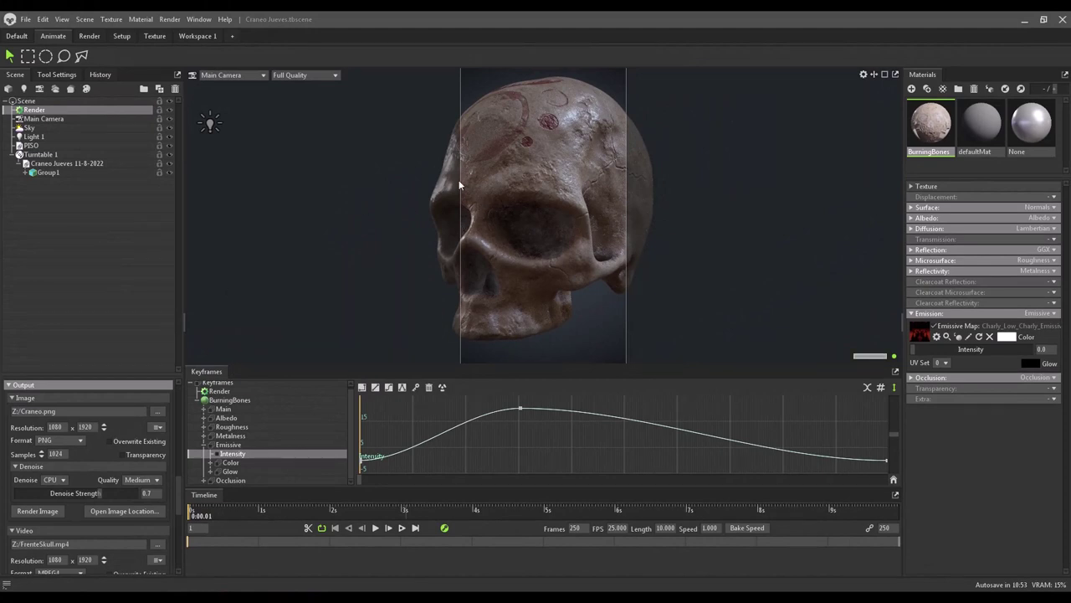
click(14, 35)
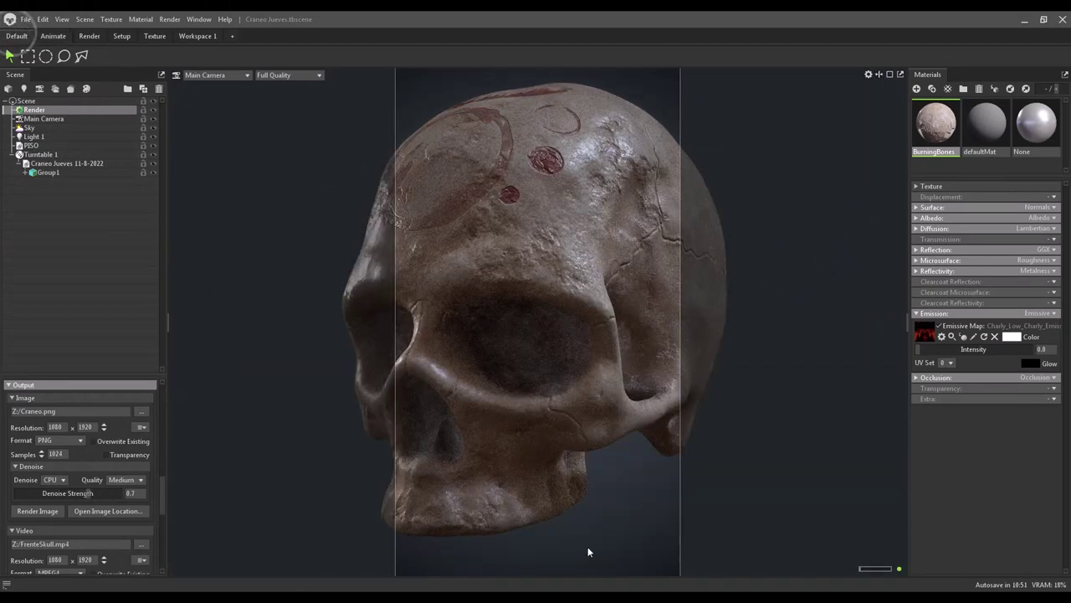
scroll(544, 342, down, 5)
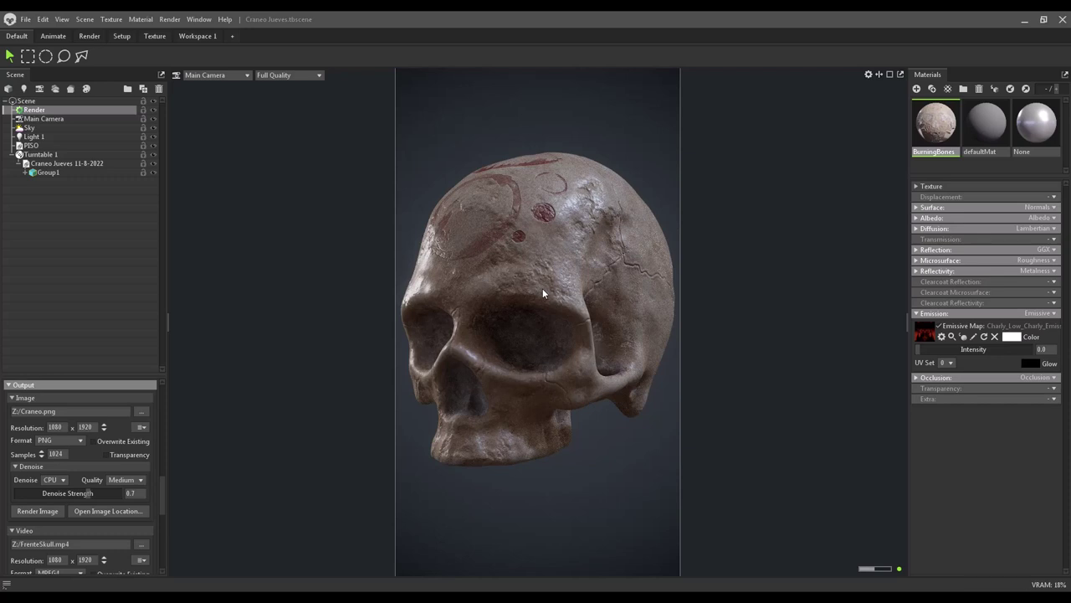
click(53, 36)
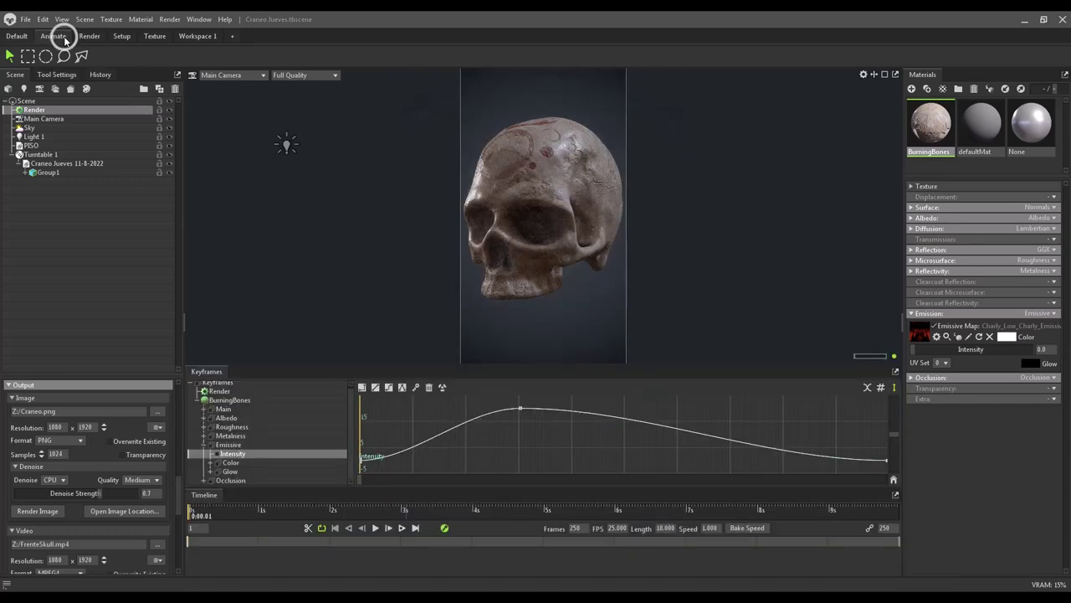
- Zoom the viewport out so the glowing skull fits the portrait frame, checking across the timeline, and scroll to the Video settings
click(375, 528)
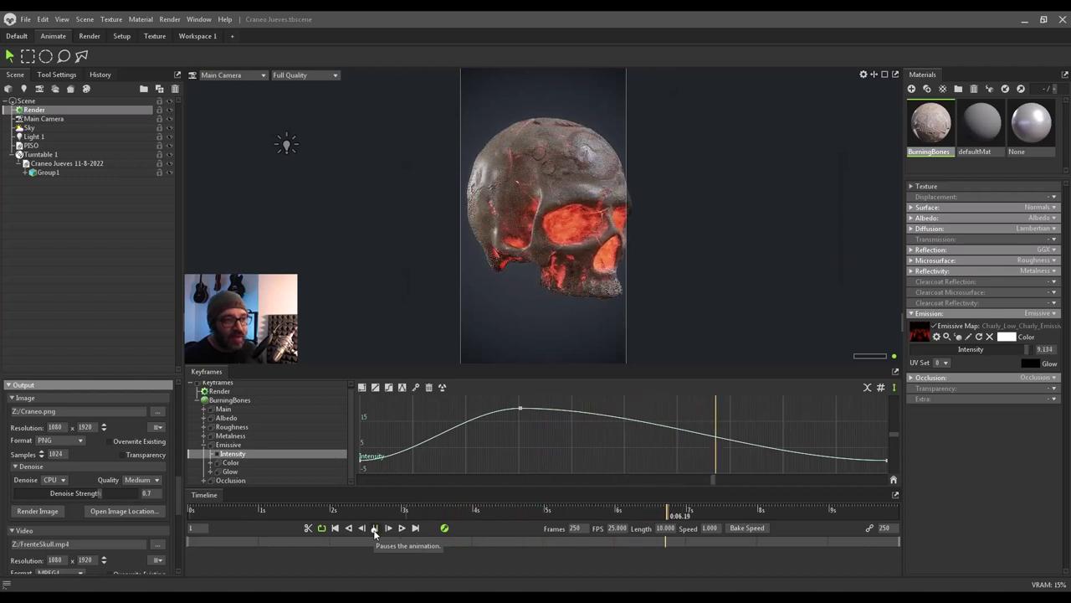
click(375, 528)
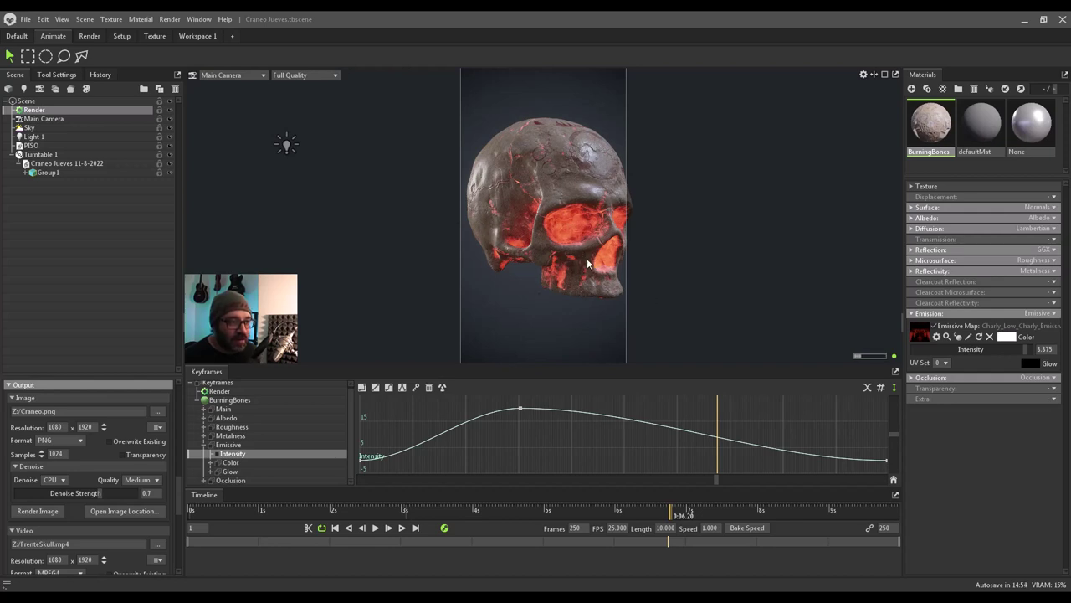
scroll(583, 261, down, 2)
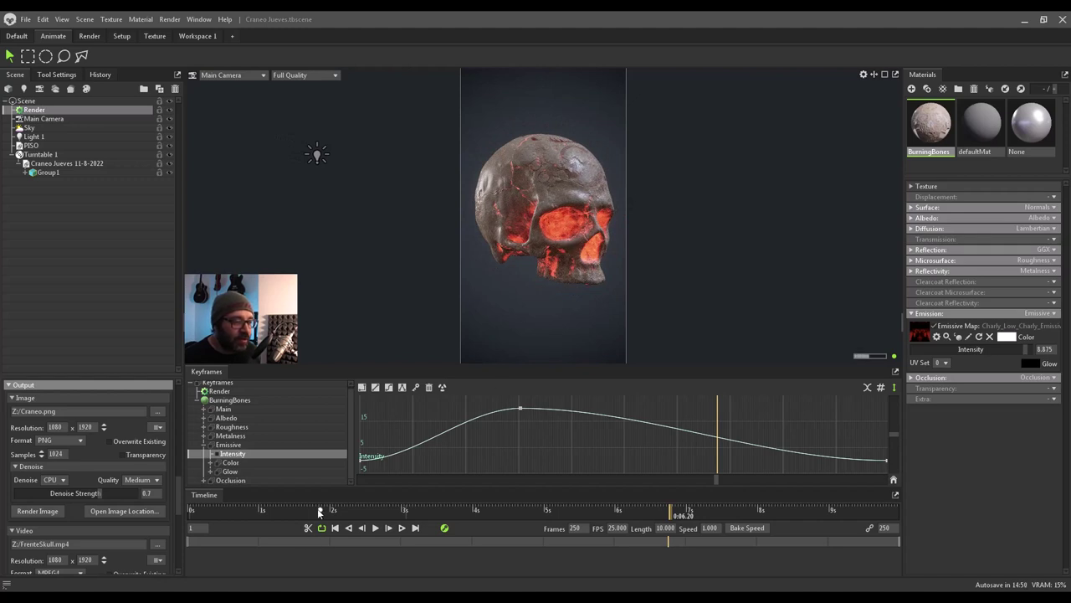
mouse_move(319, 511)
mouse_down()
mouse_move(998, 500)
mouse_move(897, 509)
mouse_up()
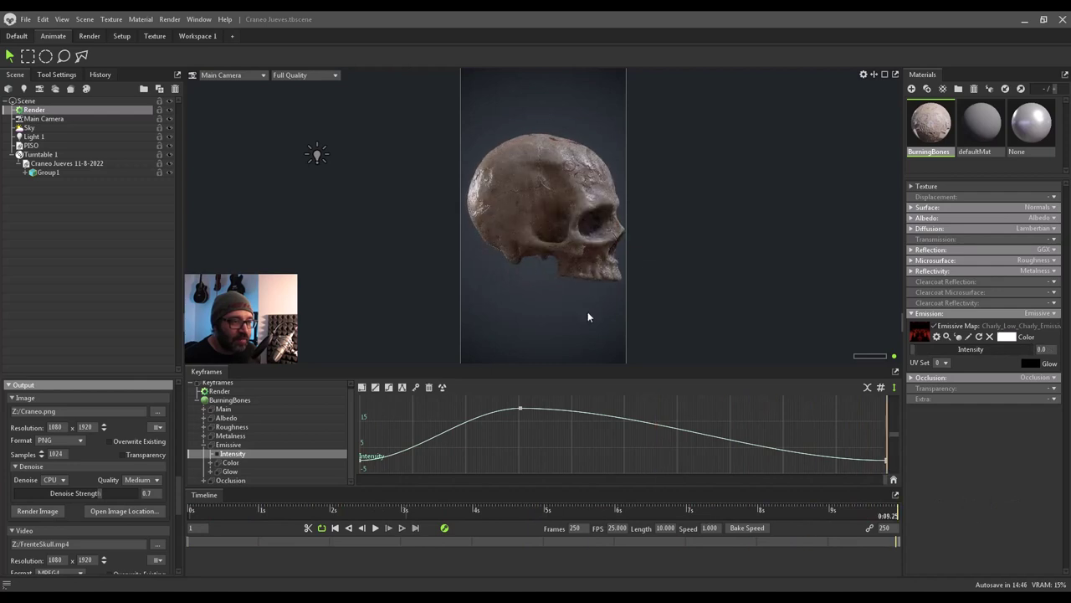
drag(588, 316, 568, 292)
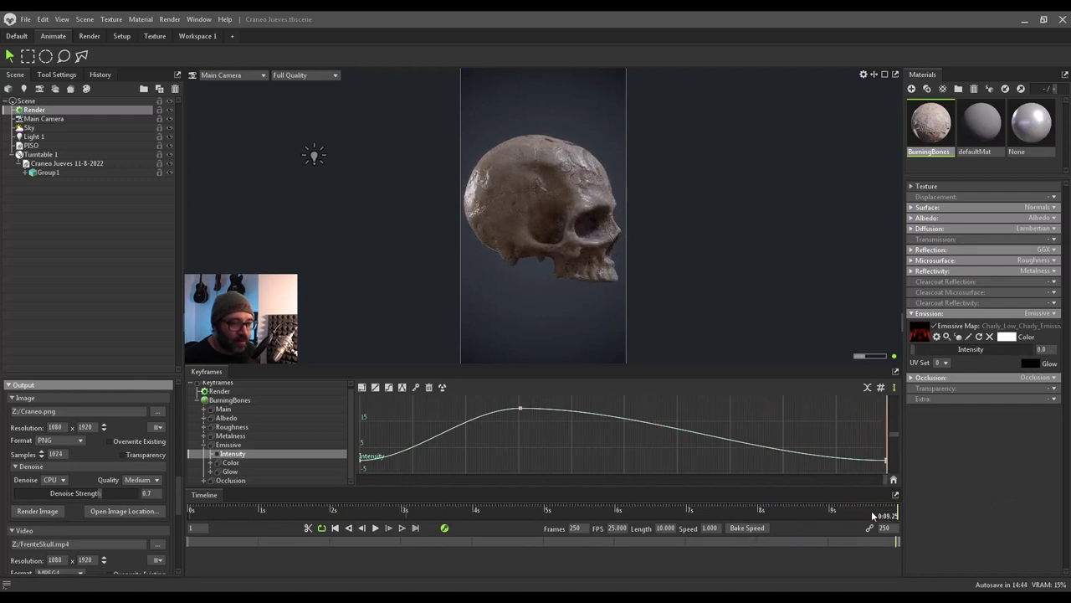
drag(873, 516, 2, 544)
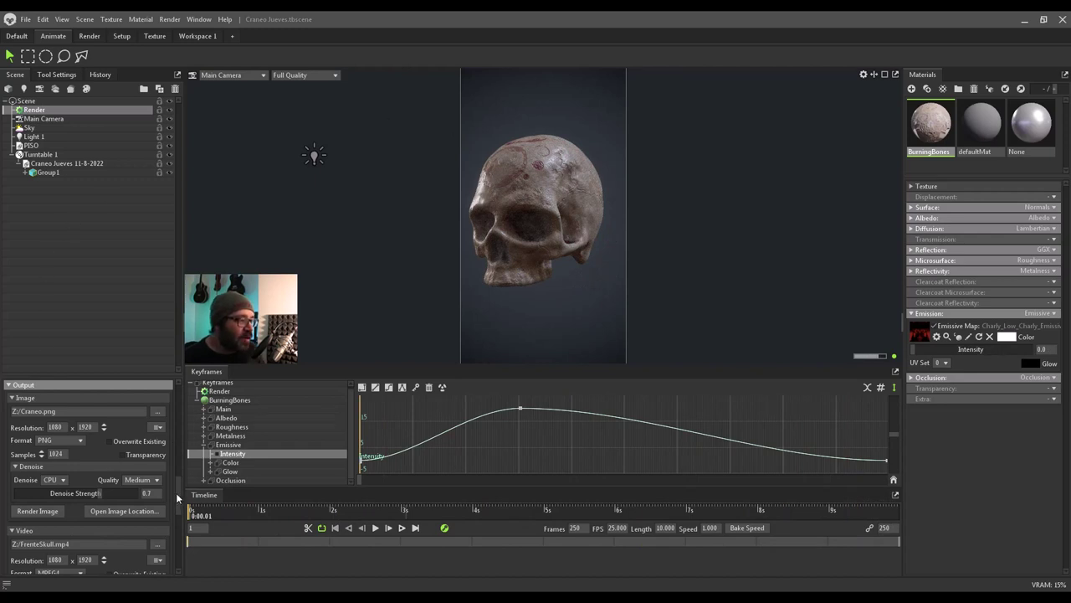
drag(176, 492, 179, 519)
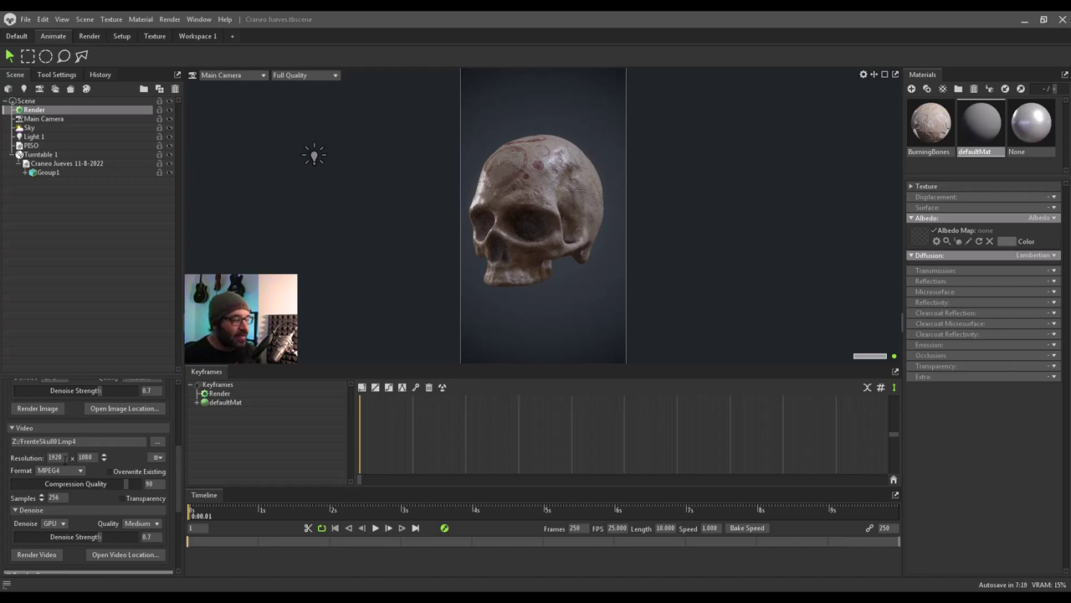
- Set the FrenteSkull01.mp4 video resolution to 1080 wide by 1920 high
double_click(56, 457)
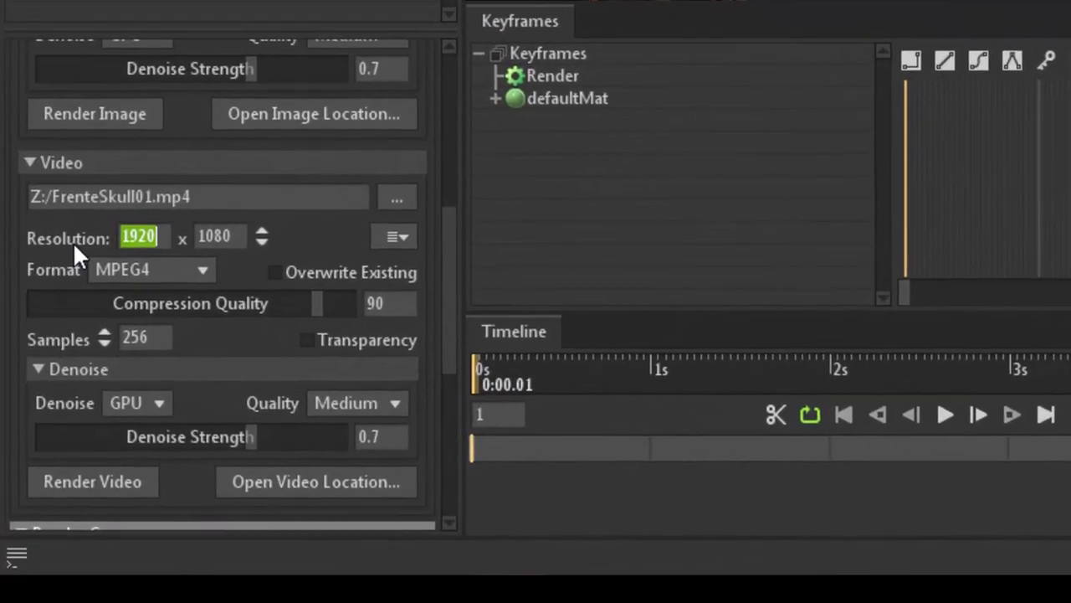
text(10)
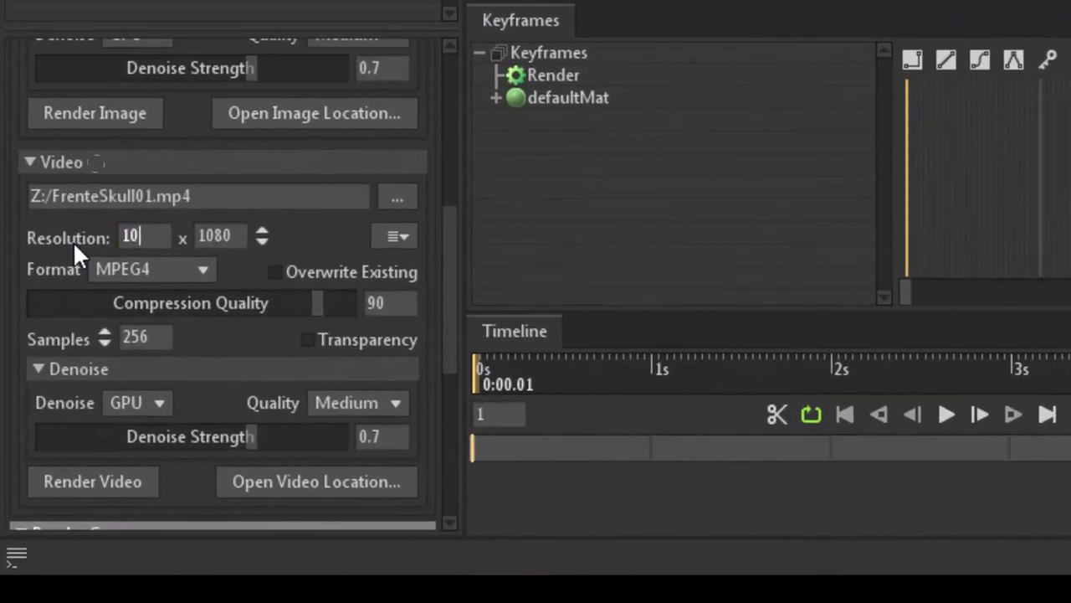
text(80)
key(Tab)
text(1920)
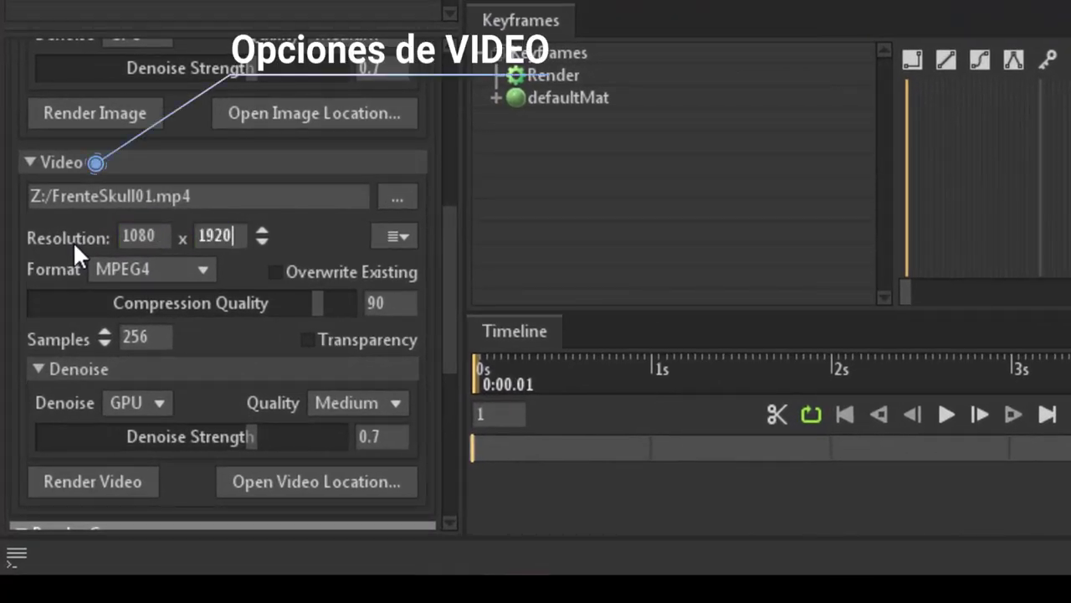
key(Return)
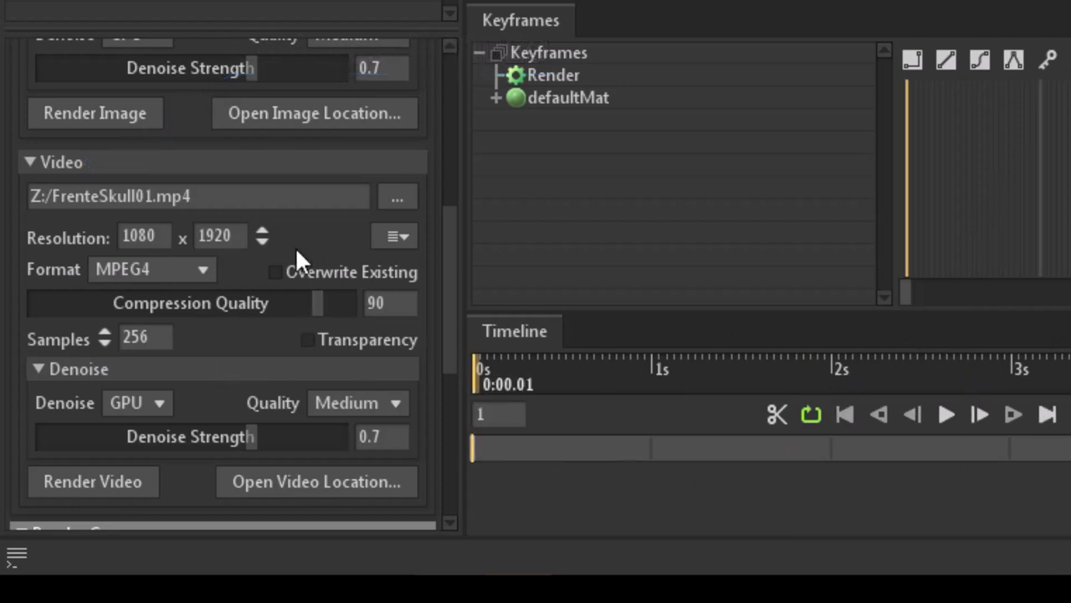
- Render the skull turntable animation to Z:/FrenteSkull01.mp4 at 1080x1920
click(100, 481)
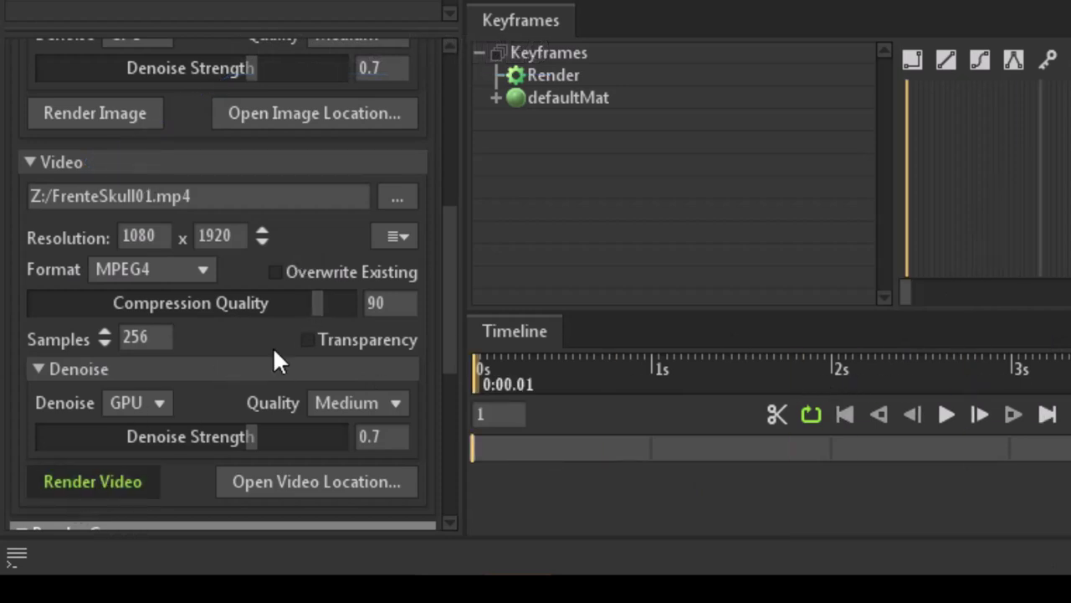